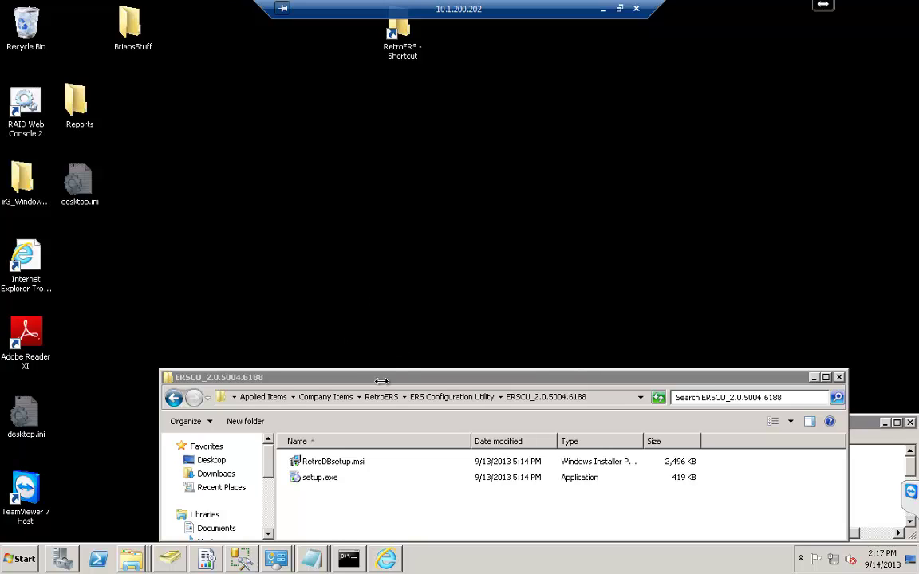
# Bring the ERSCU_2.0.5004.6188 folder with setup.exe and RetroDBsetup.msi to the front.
pyautogui.click(182, 385)
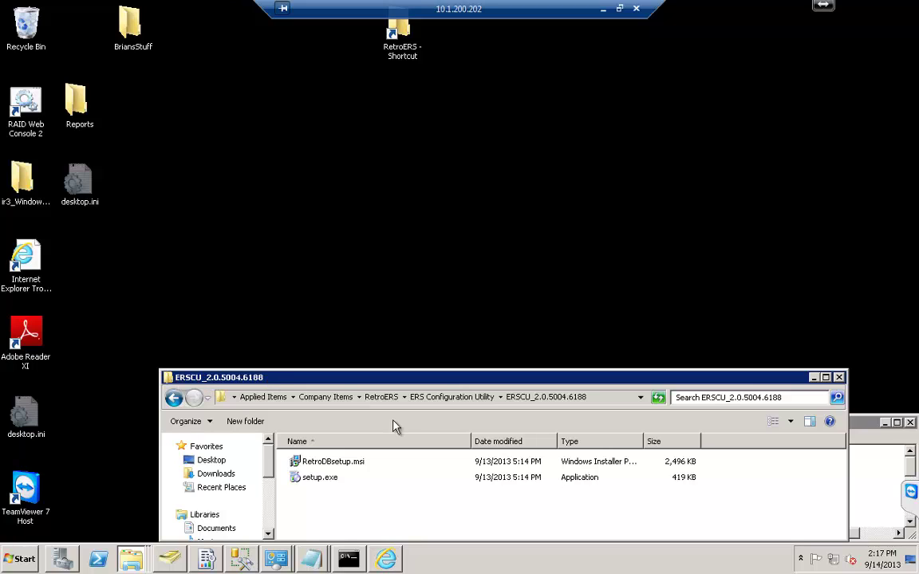
# Check the Web Service and Report Manager URLs in Reporting Services Configuration Manager, then minimize it and Management Studio.
pyautogui.click(243, 559)
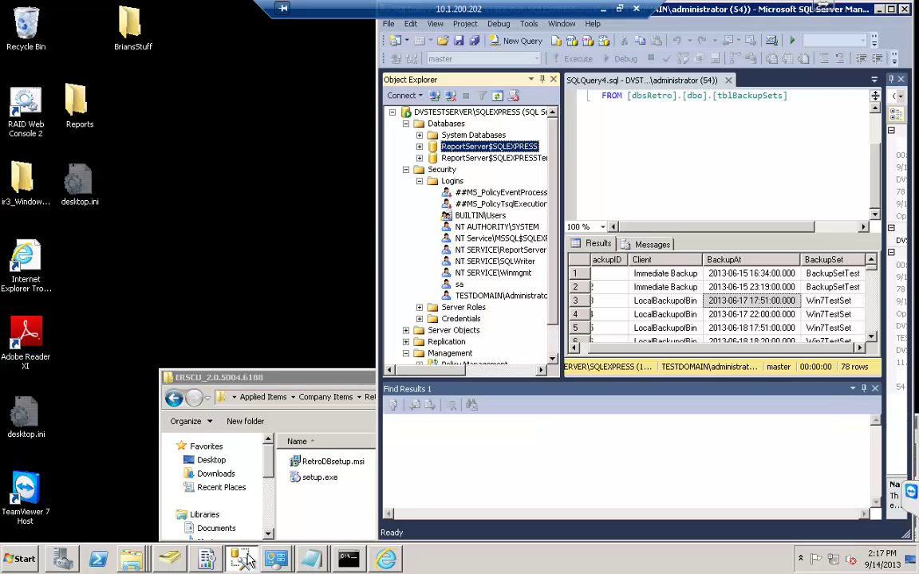
pyautogui.click(206, 560)
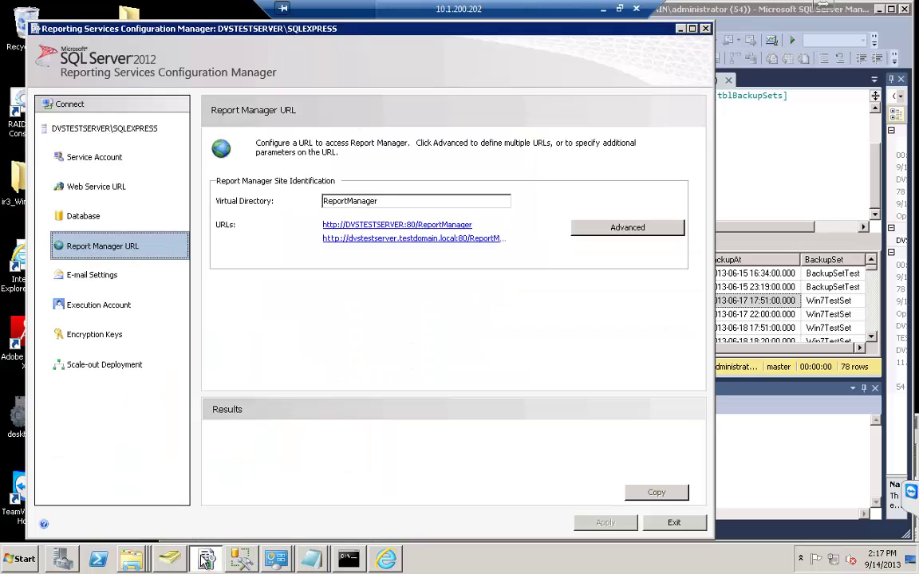
pyautogui.click(780, 157)
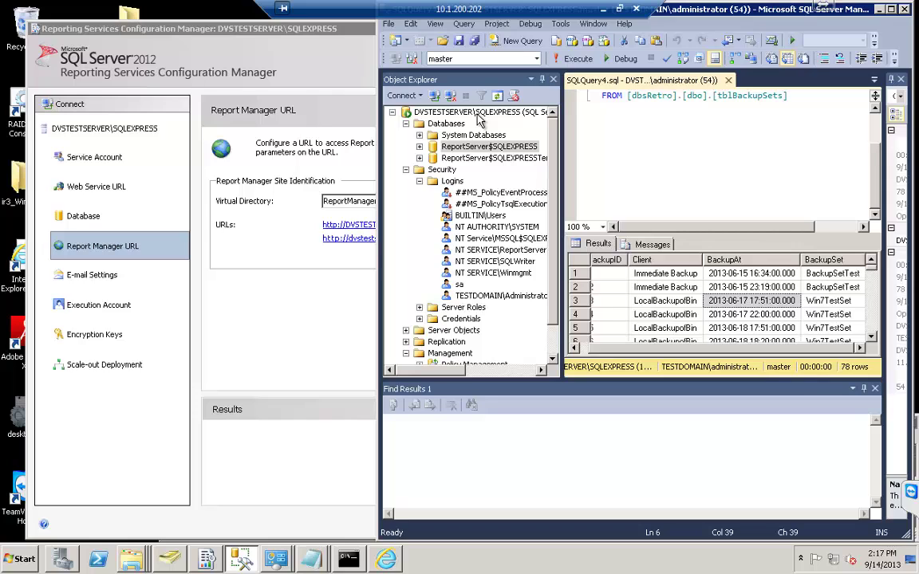
pyautogui.click(280, 92)
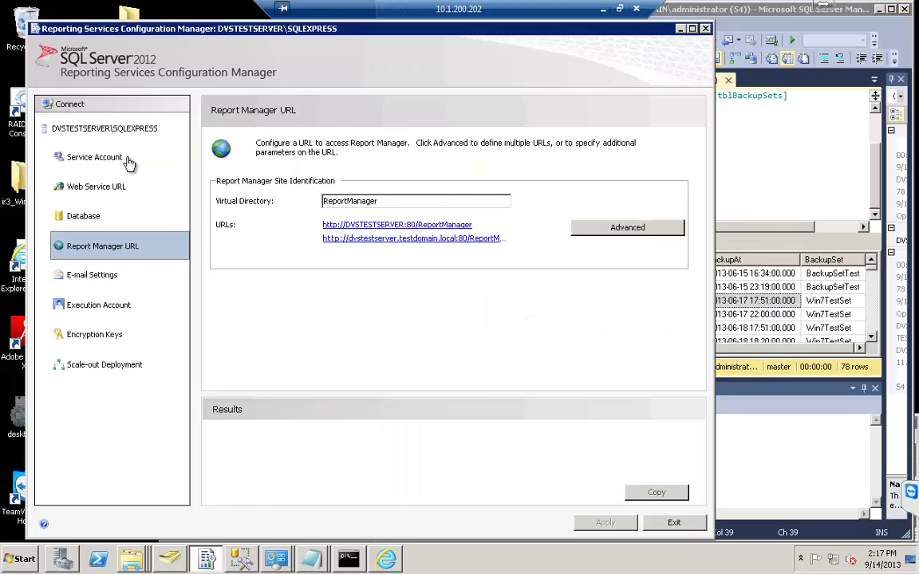
pyautogui.click(101, 187)
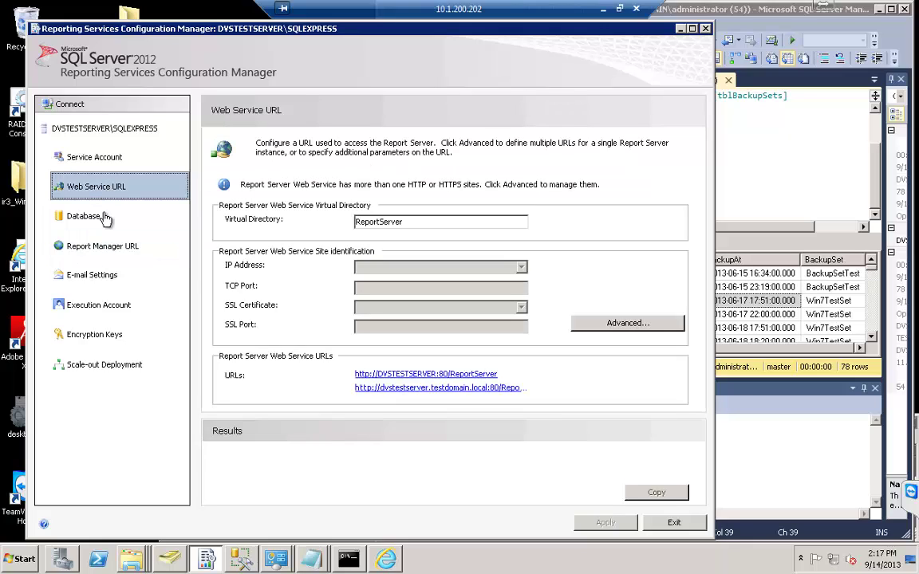
pyautogui.click(98, 251)
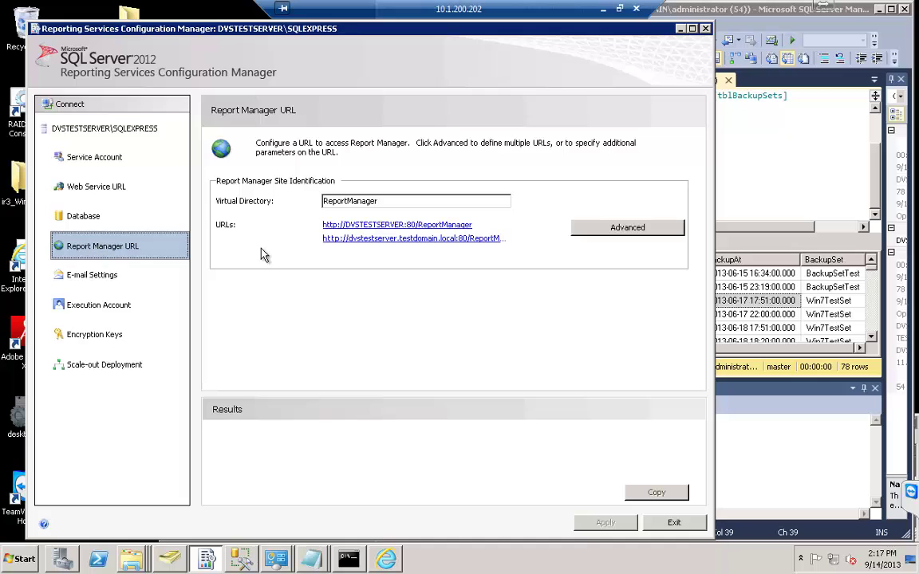
pyautogui.click(680, 34)
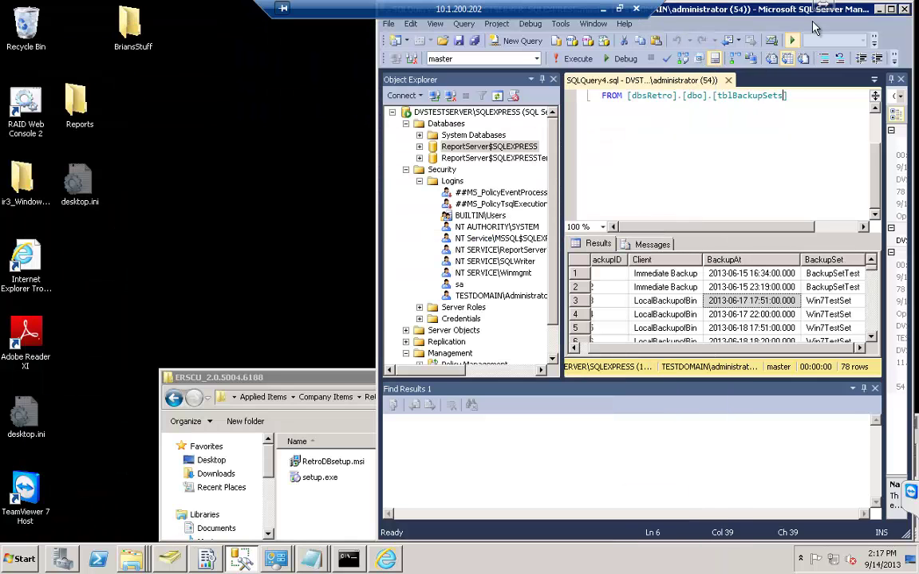
pyautogui.click(879, 9)
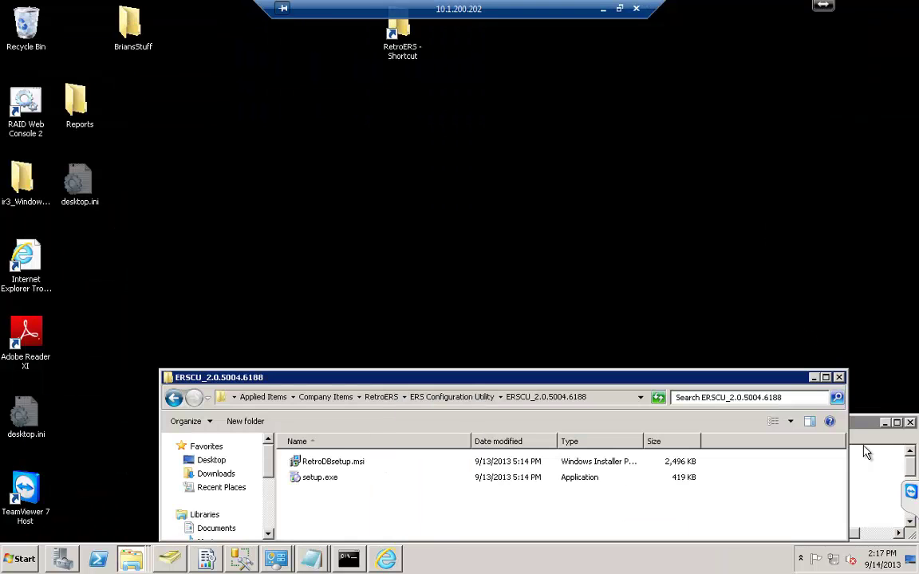
# Run setup.exe and install the RetroERS Database Configuration Tool for Everyone, accepting the licence and default folder.
pyautogui.click(886, 472)
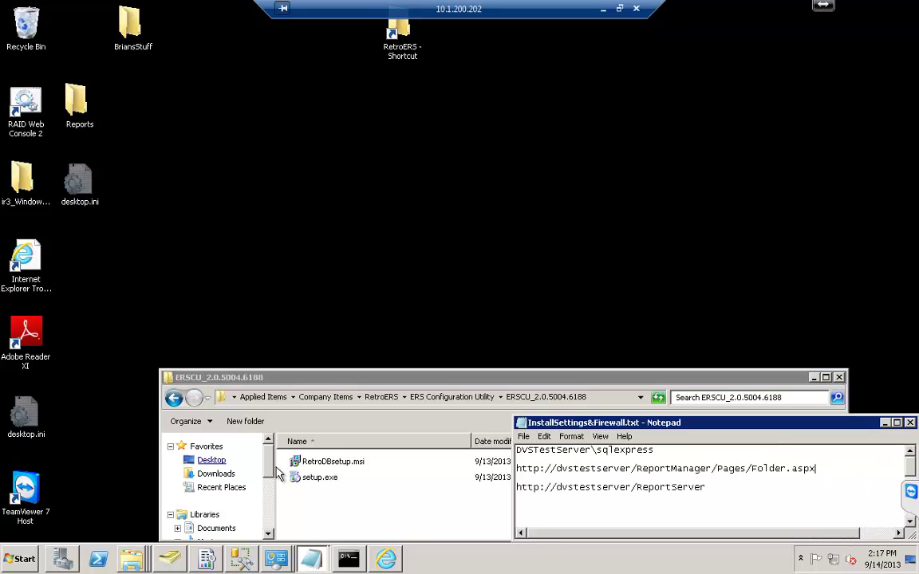
pyautogui.doubleClick(317, 478)
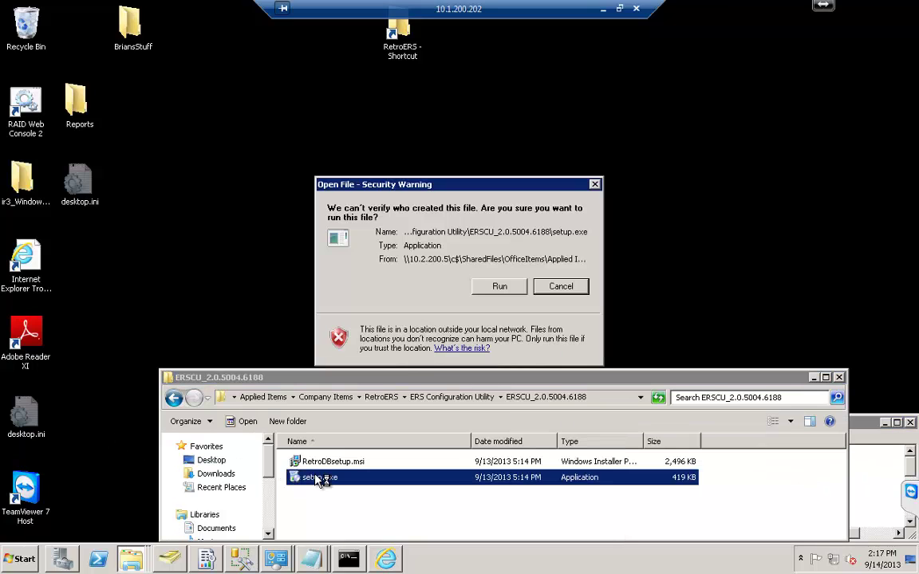
pyautogui.click(496, 289)
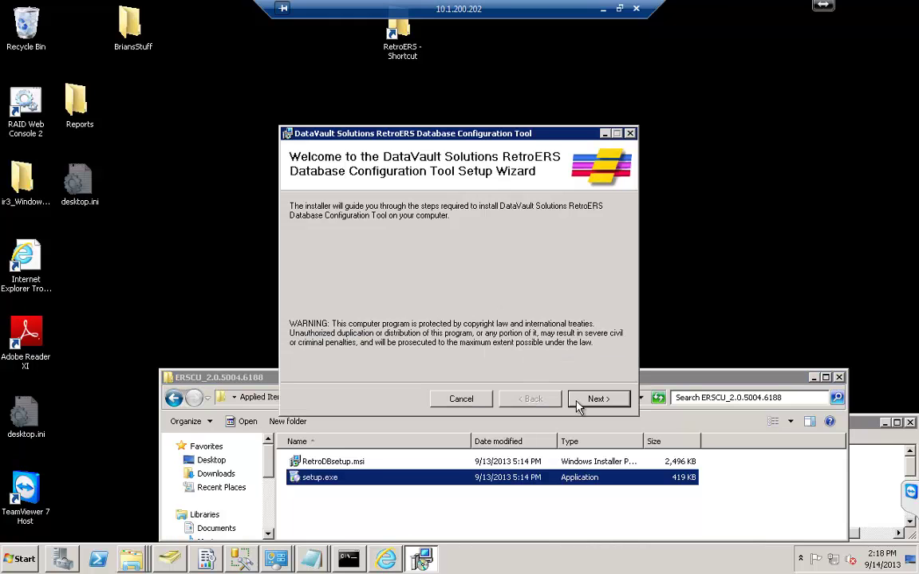
pyautogui.click(583, 402)
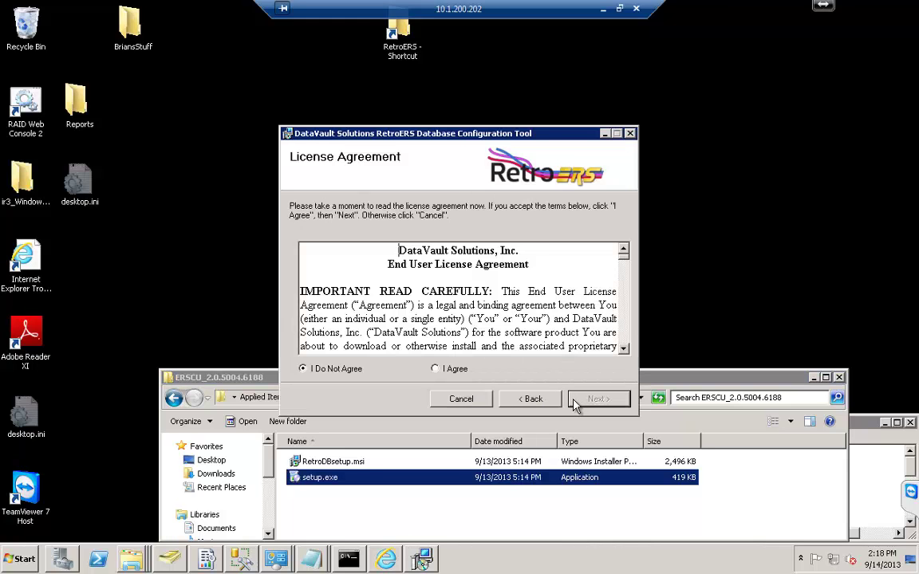
pyautogui.click(448, 369)
pyautogui.click(597, 399)
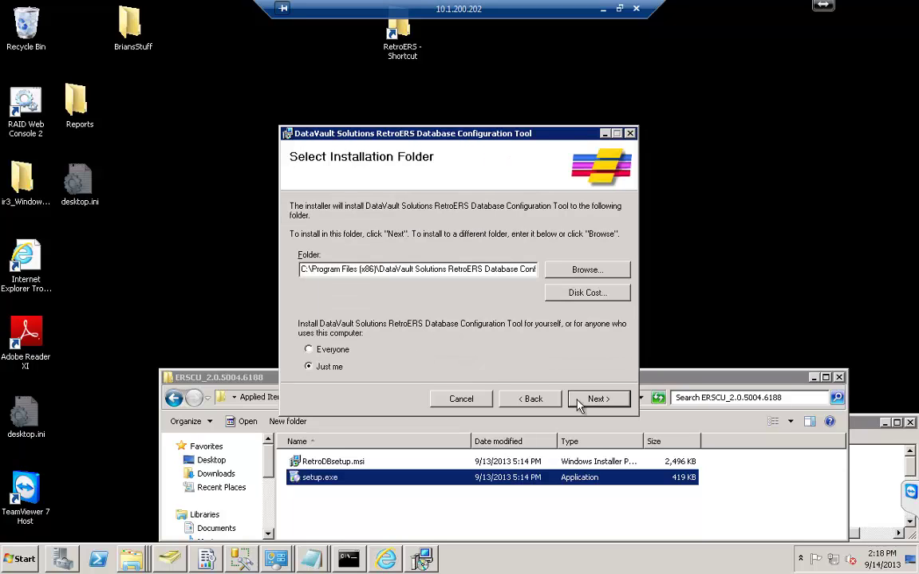
pyautogui.click(330, 352)
pyautogui.click(587, 402)
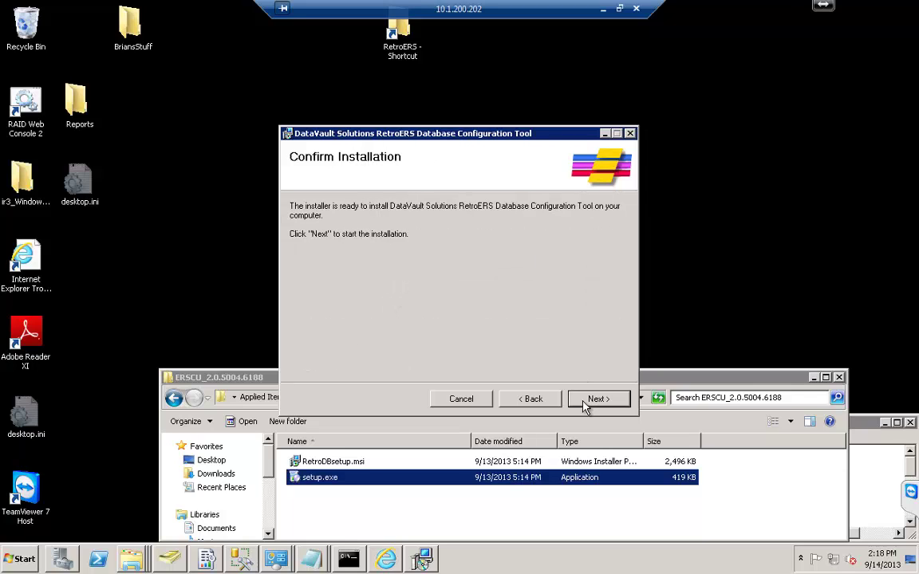
pyautogui.click(583, 402)
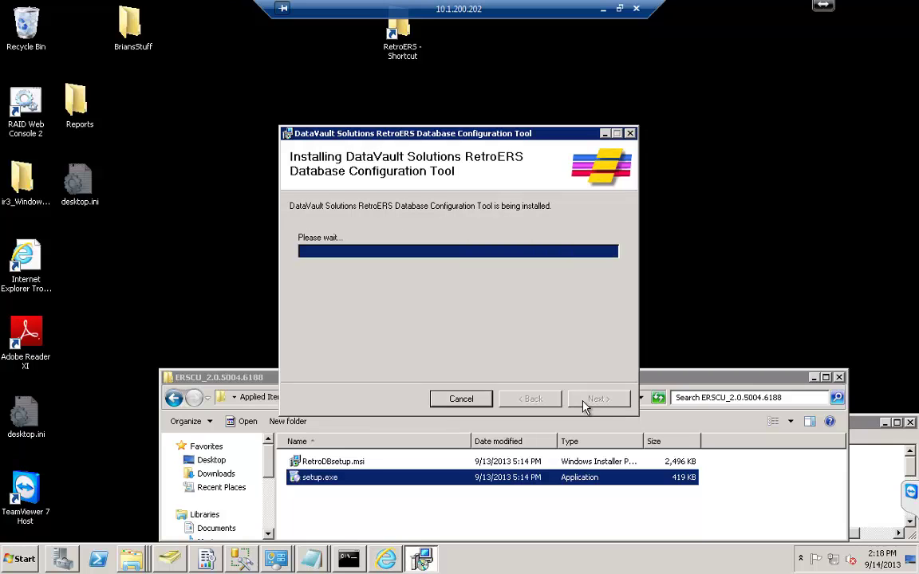
# Close the finished installer and launch RetroERS Configuration Tool from Start > All Programs.
pyautogui.click(584, 405)
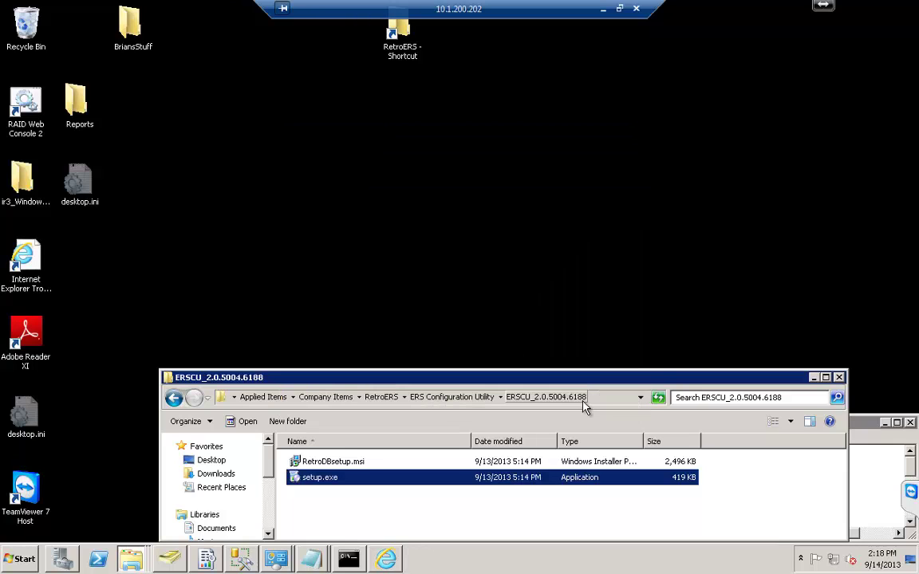
pyautogui.click(14, 561)
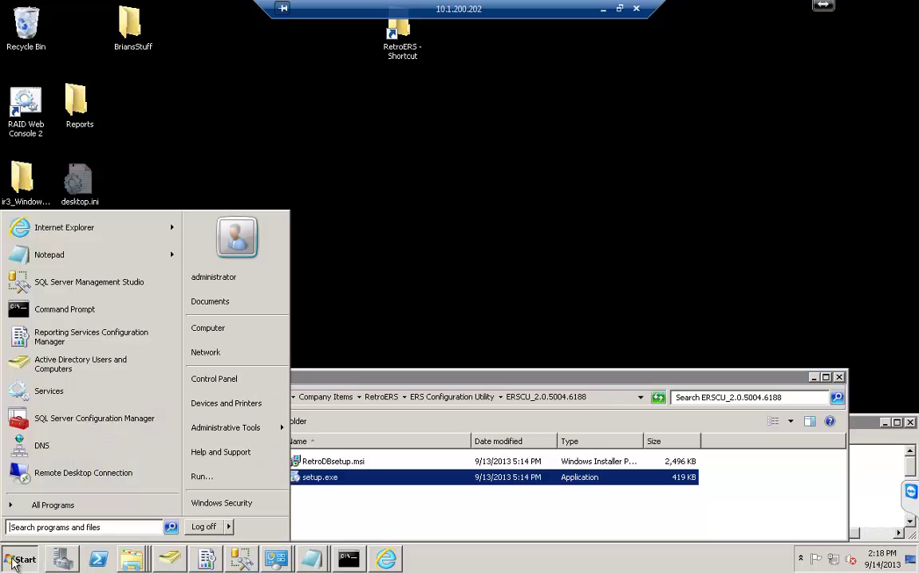
pyautogui.click(19, 505)
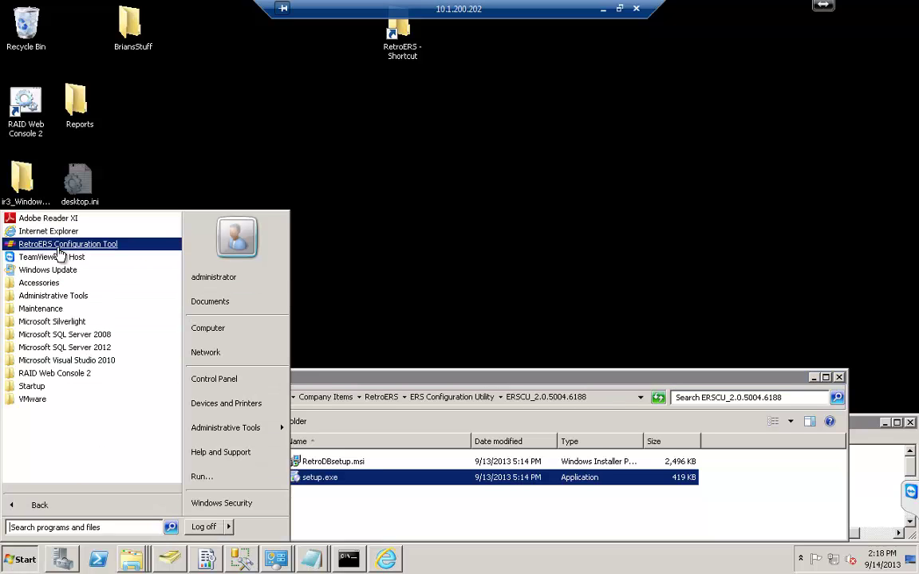
pyautogui.click(59, 245)
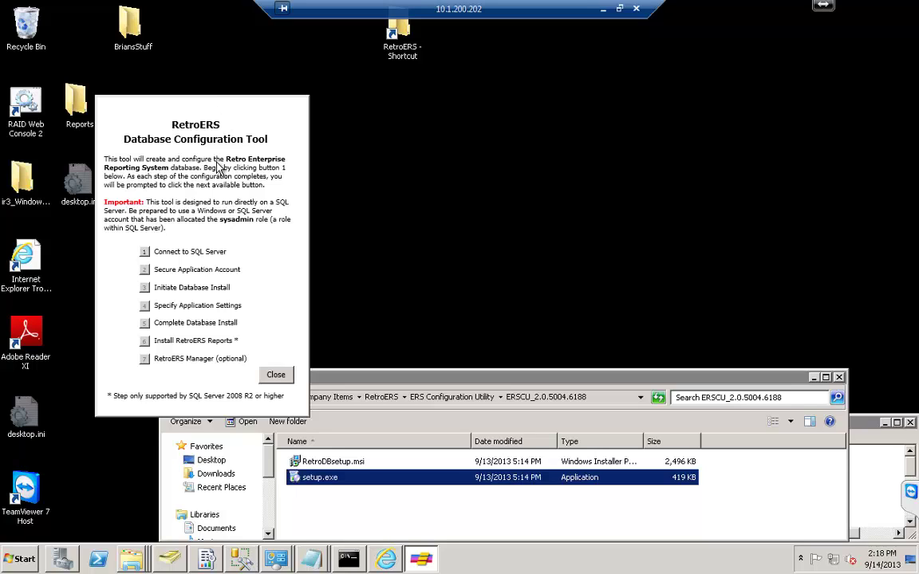
# Start the Connect to SQL Server step, allow SQL Server through the firewall, and copy DVSTestServer\sqlexpress from the notes.
pyautogui.click(145, 252)
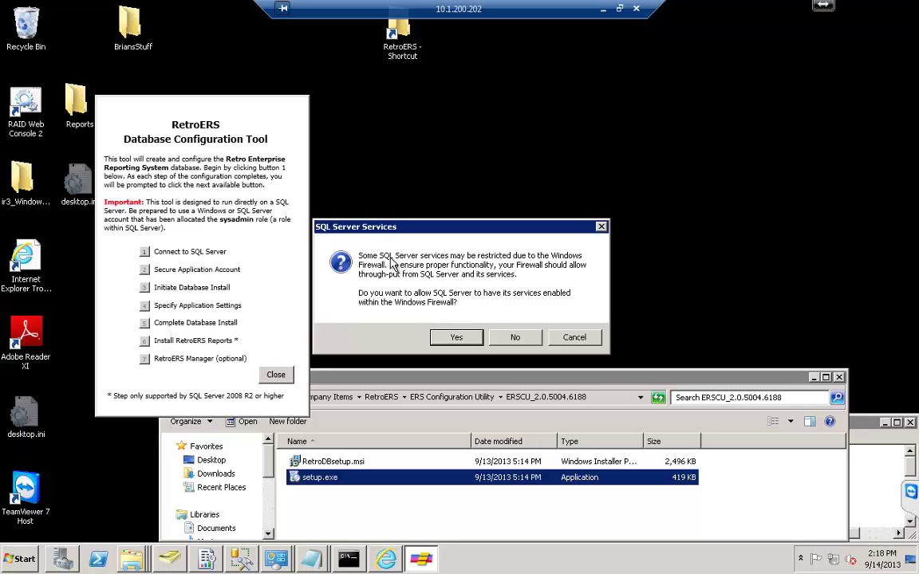
pyautogui.click(455, 336)
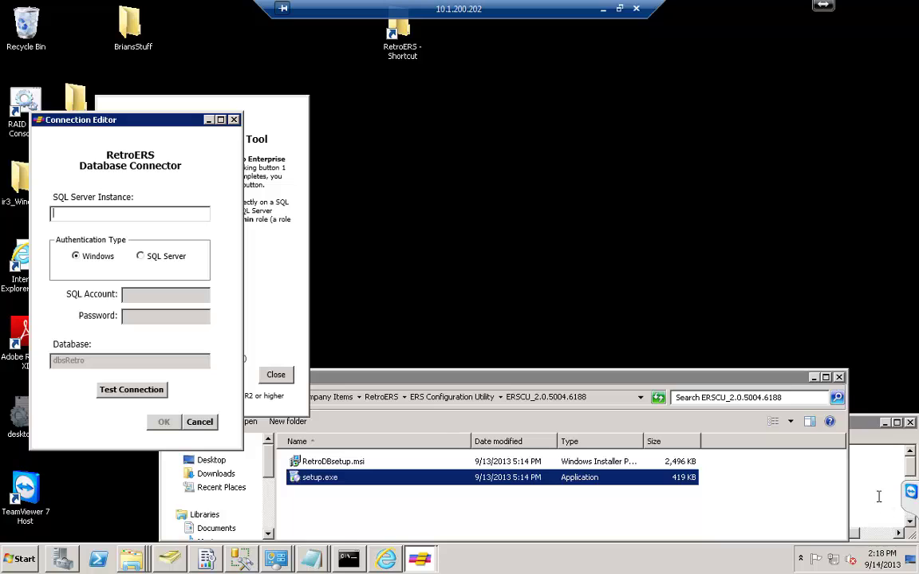
pyautogui.click(902, 484)
pyautogui.moveTo(677, 450); pyautogui.dragTo(609, 451)
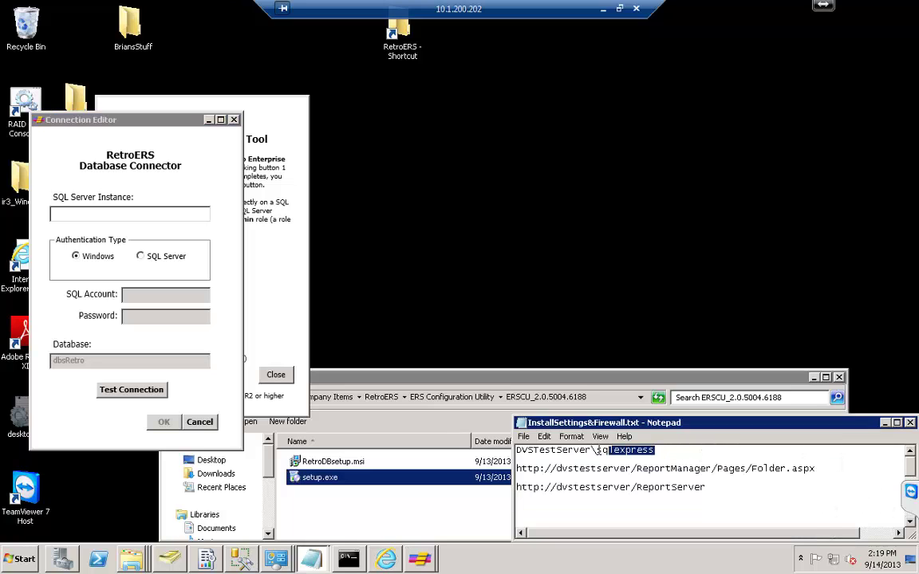
pyautogui.moveTo(524, 450); pyautogui.dragTo(516, 451)
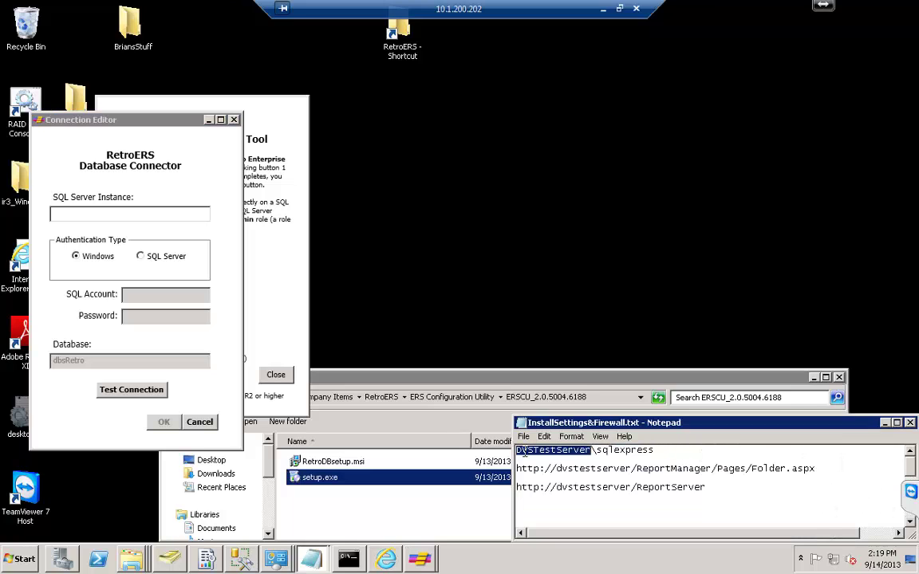
pyautogui.click(690, 452)
pyautogui.moveTo(596, 445); pyautogui.dragTo(517, 451)
pyautogui.hotkey('ctrl', 'c')
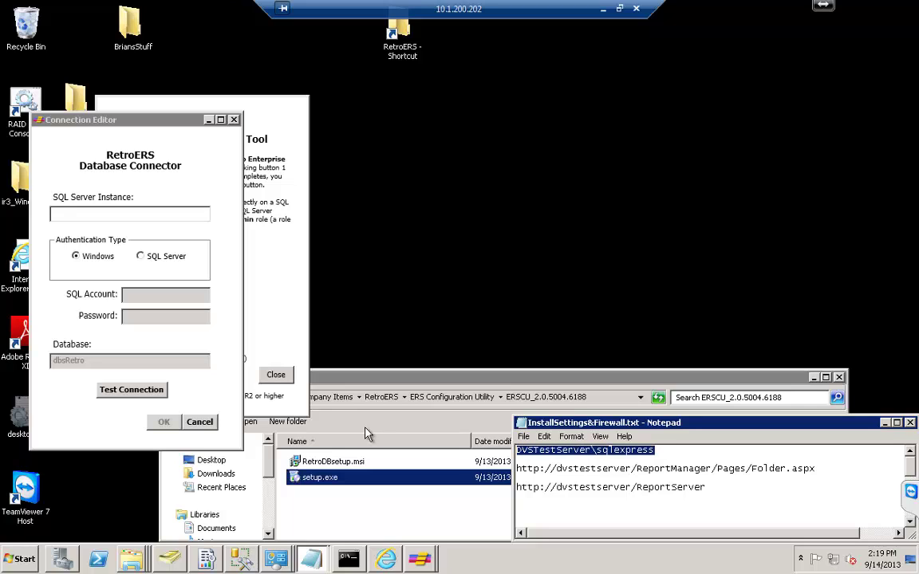
# Paste DVSTestServer\sqlexpress as the SQL Server Instance, test the Windows-authenticated connection, and save it.
pyautogui.click(115, 213)
pyautogui.rightClick(105, 191)
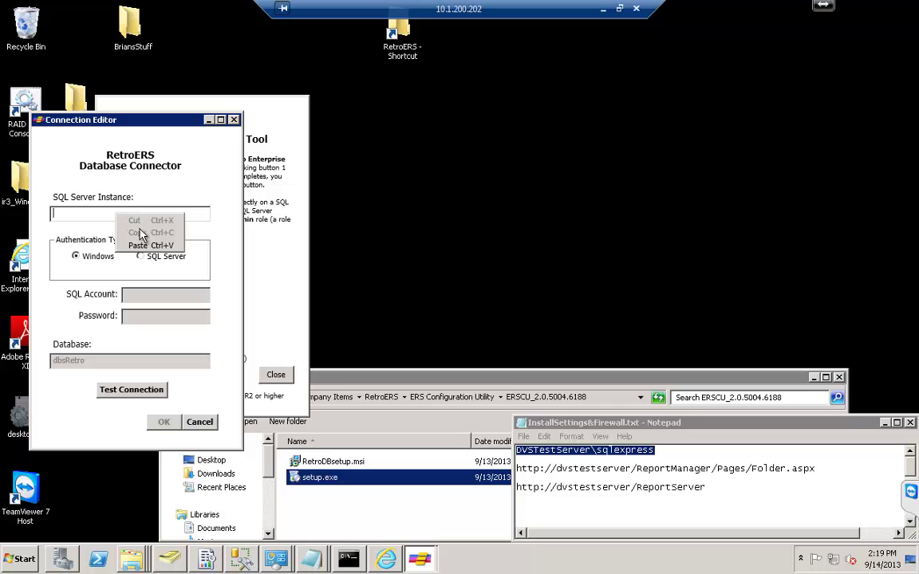
pyautogui.click(131, 221)
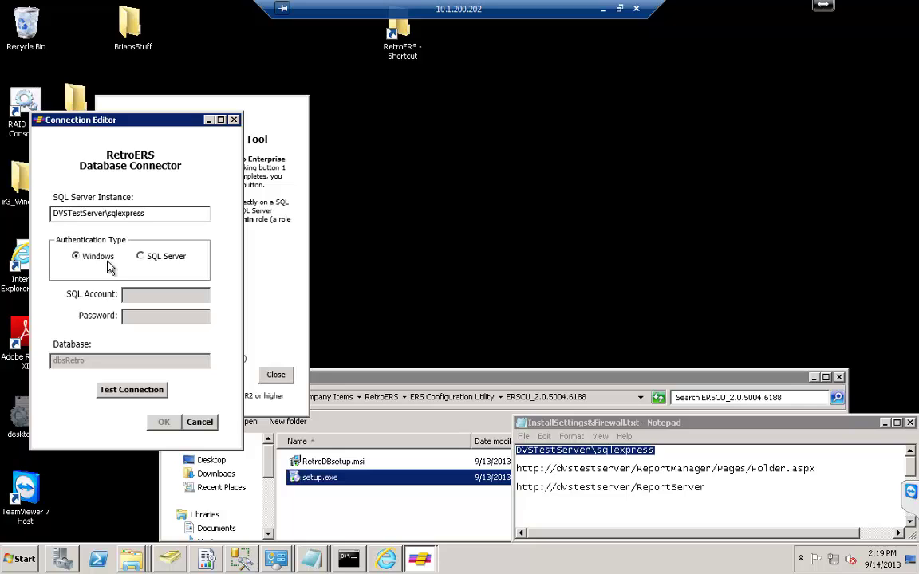
pyautogui.click(134, 395)
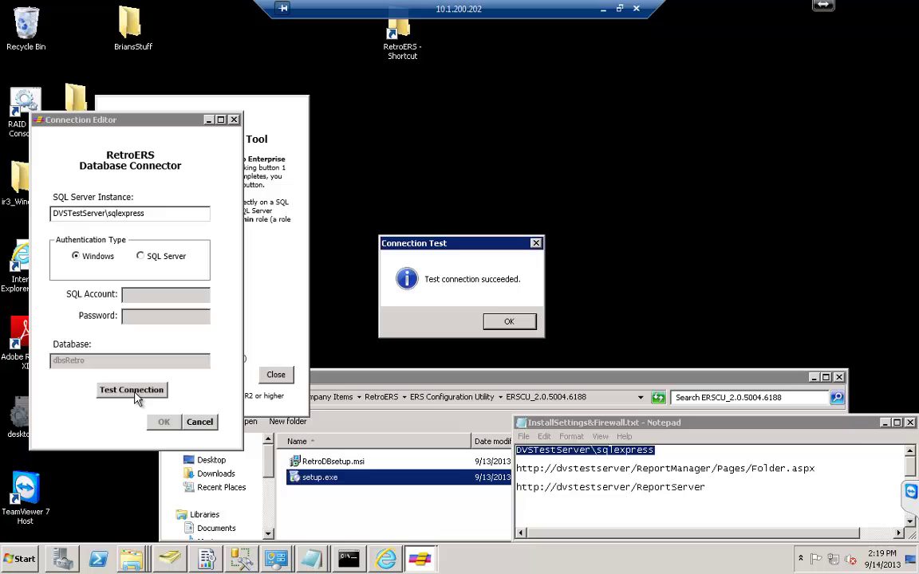
pyautogui.click(509, 321)
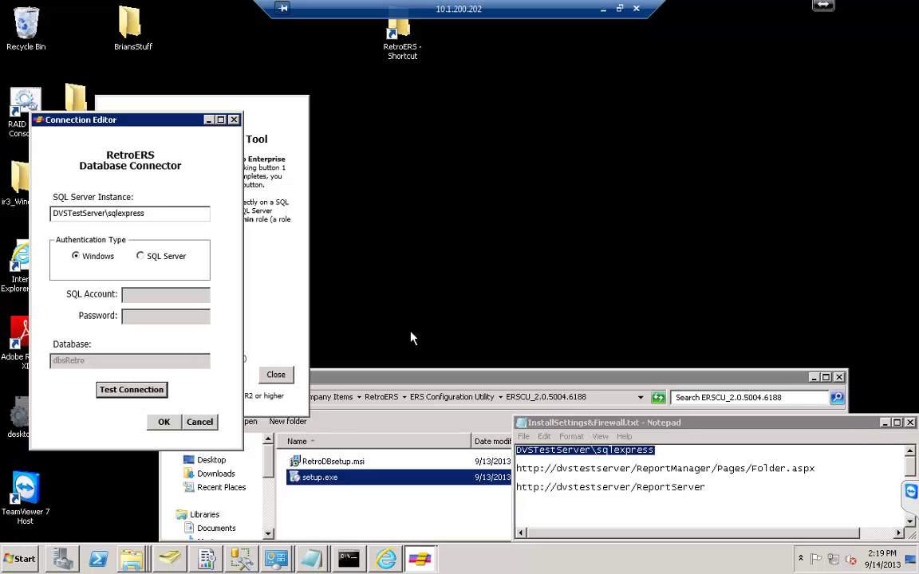
pyautogui.click(163, 421)
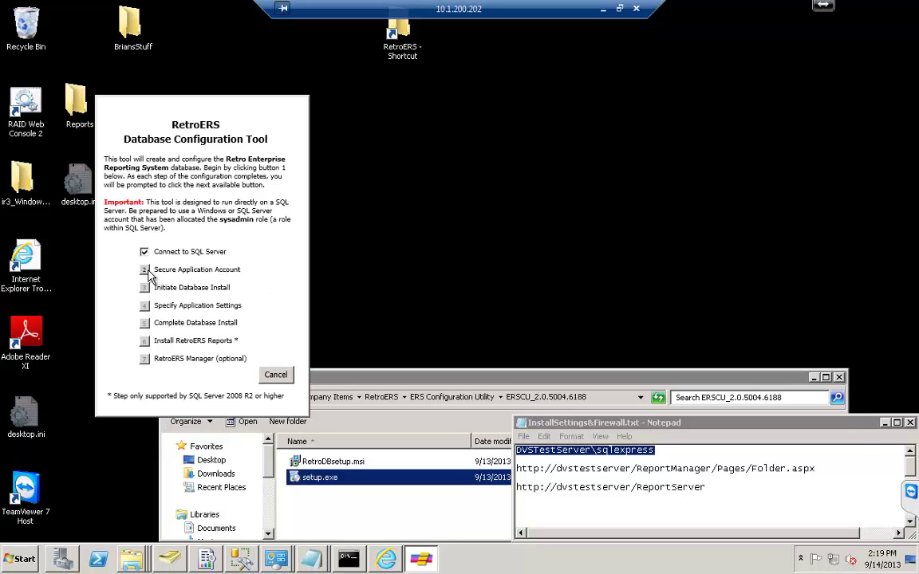
# Create the RetroERSUser application account by entering and confirming its password.
pyautogui.click(149, 271)
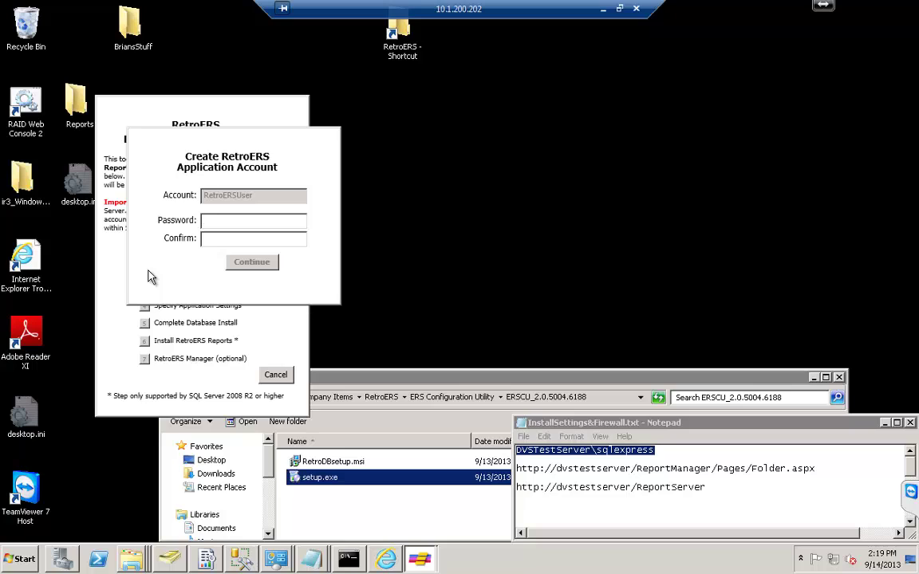
pyautogui.write('password')
pyautogui.press('Tab')
pyautogui.write('password')
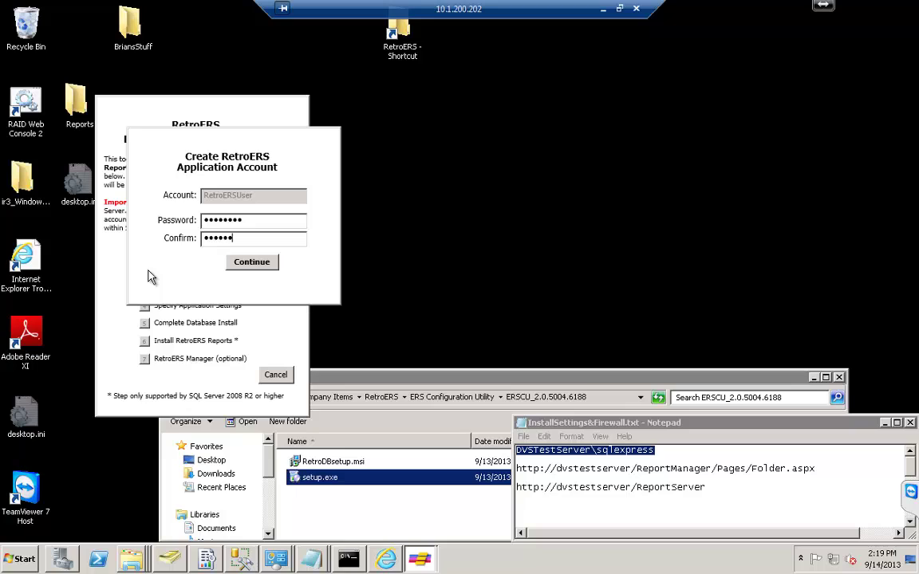
pyautogui.click(254, 264)
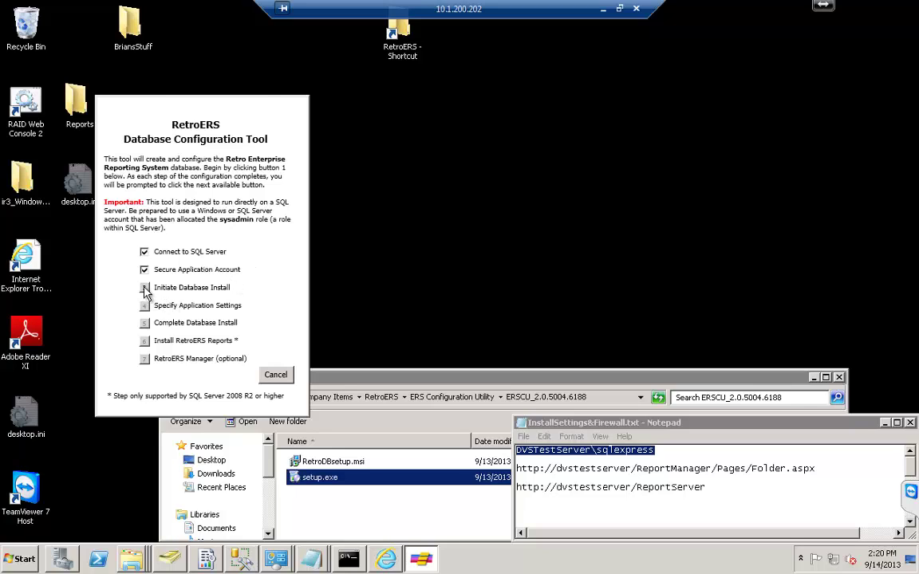
# Start the dbsRetro database install, acknowledge the confirmation, and open Specify Application Settings.
pyautogui.click(144, 288)
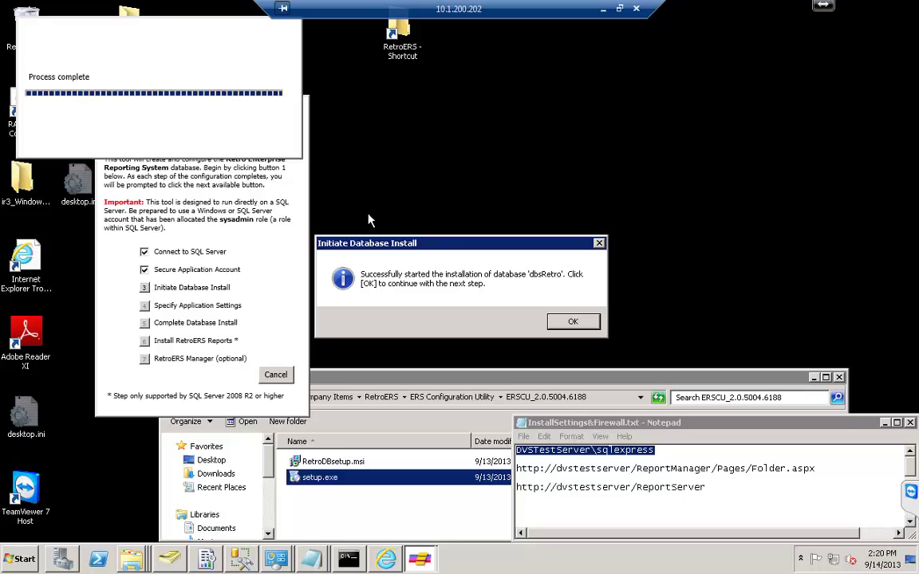
pyautogui.click(572, 323)
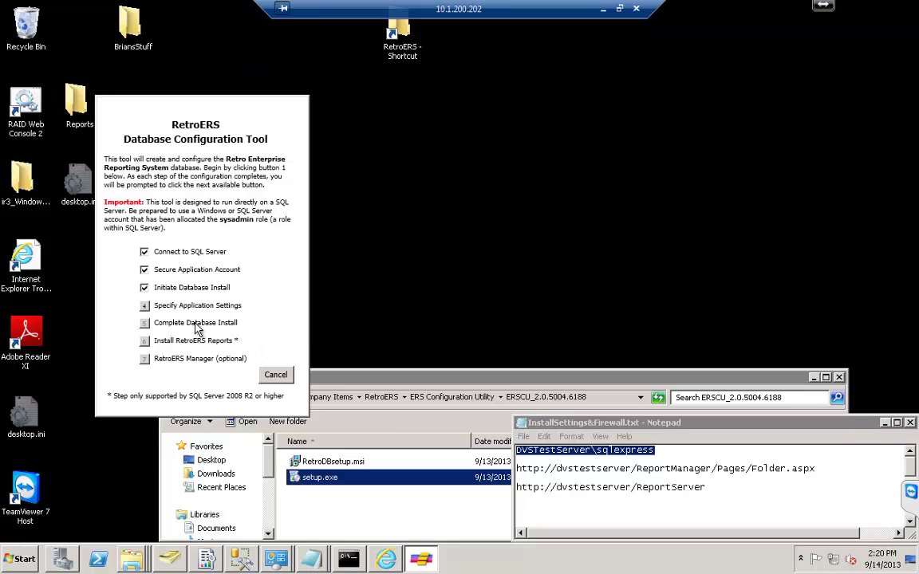
pyautogui.click(145, 306)
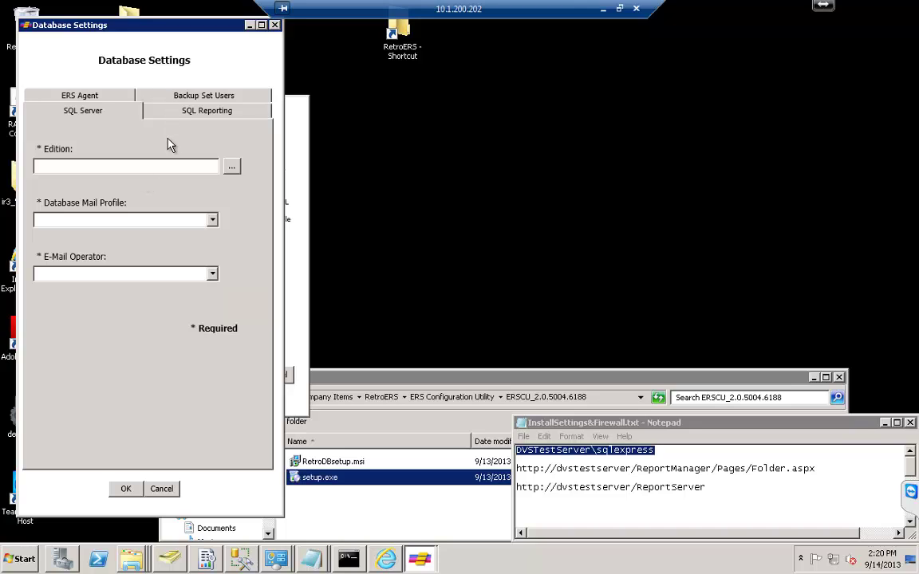
# Detect Express Edition (64-bit) and set Database Mail Profile and E-Mail Operator to <not available>.
pyautogui.click(230, 168)
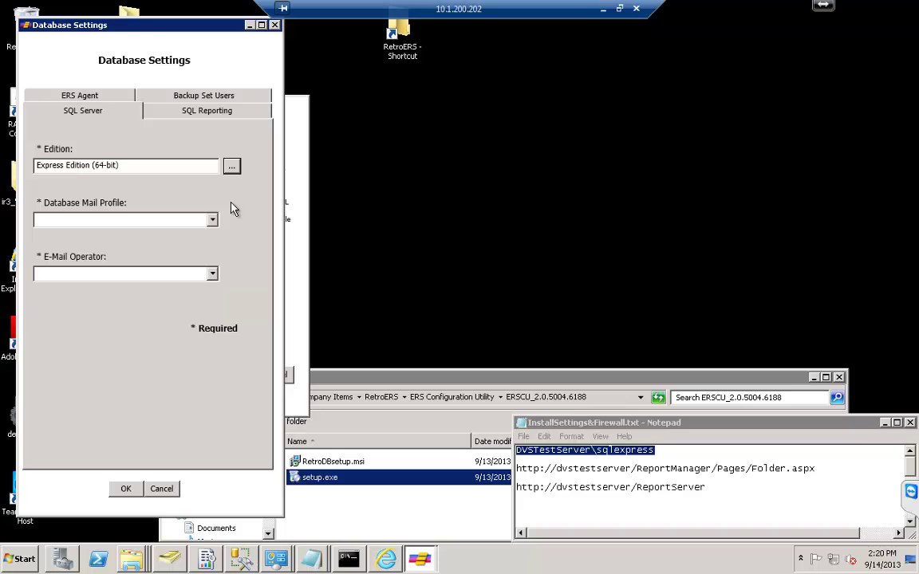
pyautogui.click(212, 220)
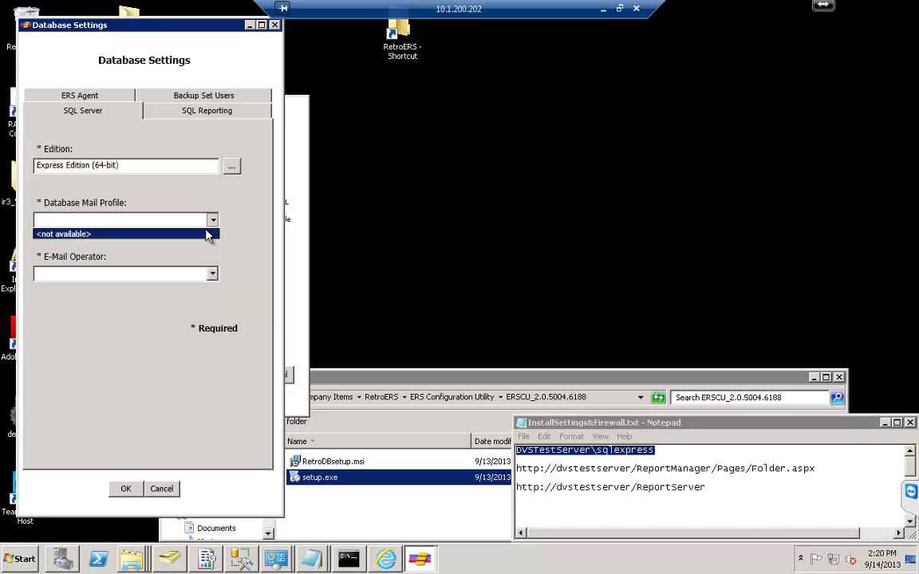
pyautogui.click(208, 235)
pyautogui.click(192, 274)
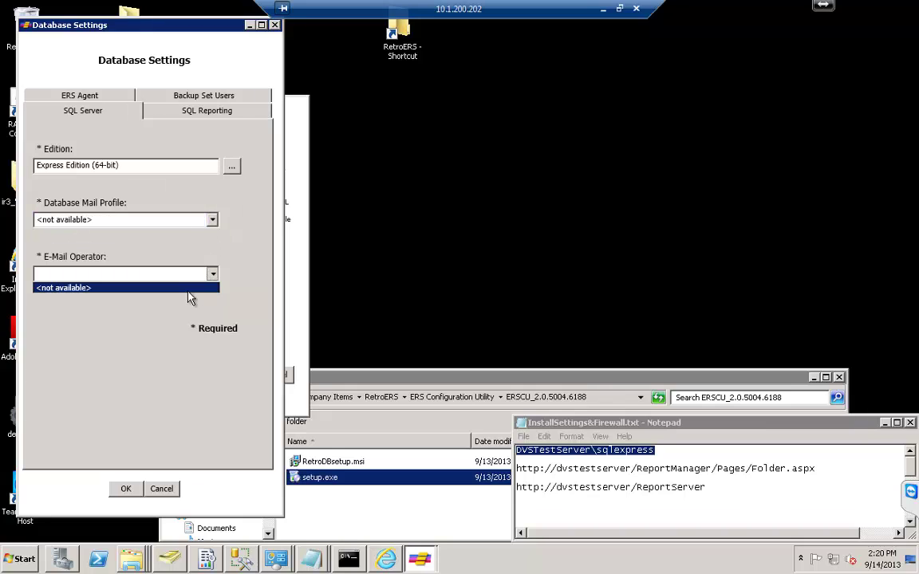
pyautogui.click(192, 289)
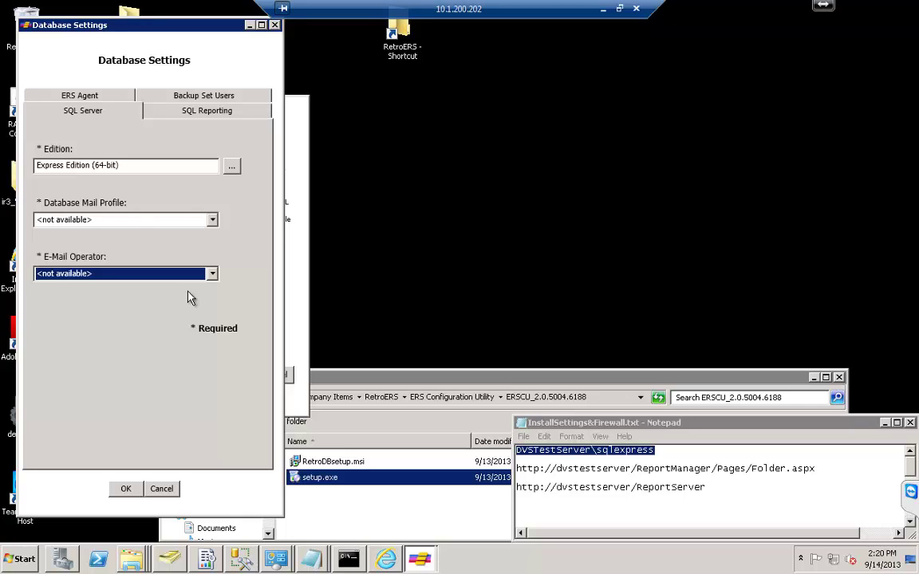
pyautogui.click(174, 116)
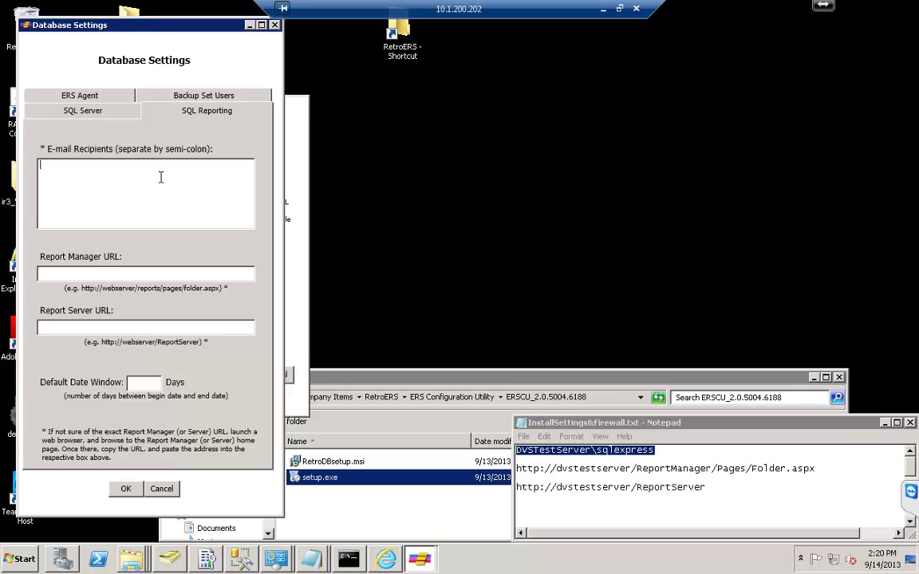
# Enter the report recipient's e-mail address, then bring up Reporting Services Configuration Manager to look up report URLs.
pyautogui.press('Tab')
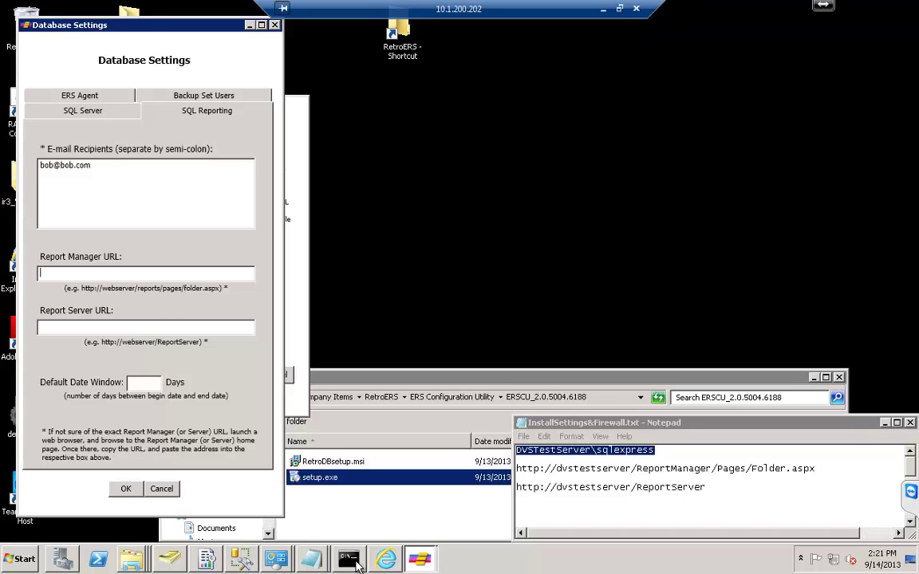
pyautogui.click(206, 559)
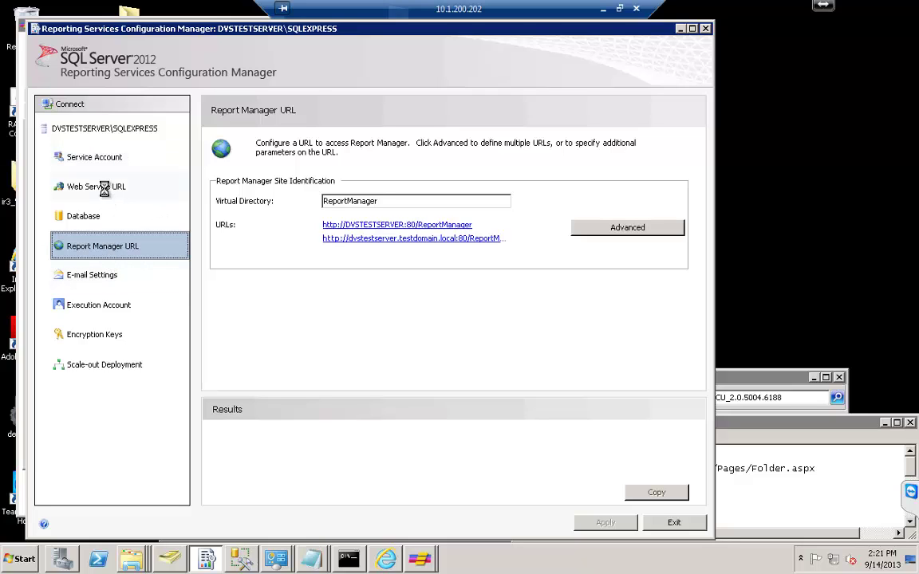
pyautogui.click(104, 243)
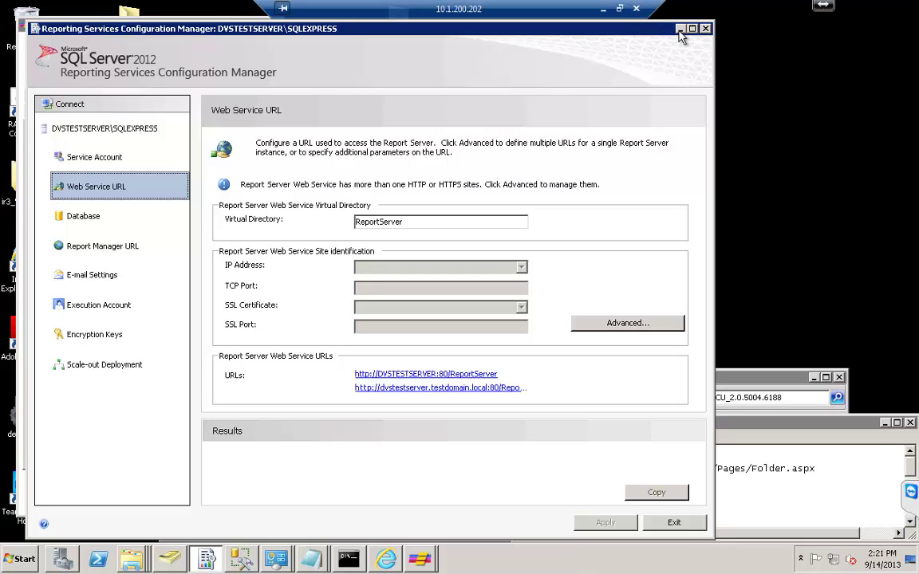
pyautogui.click(446, 373)
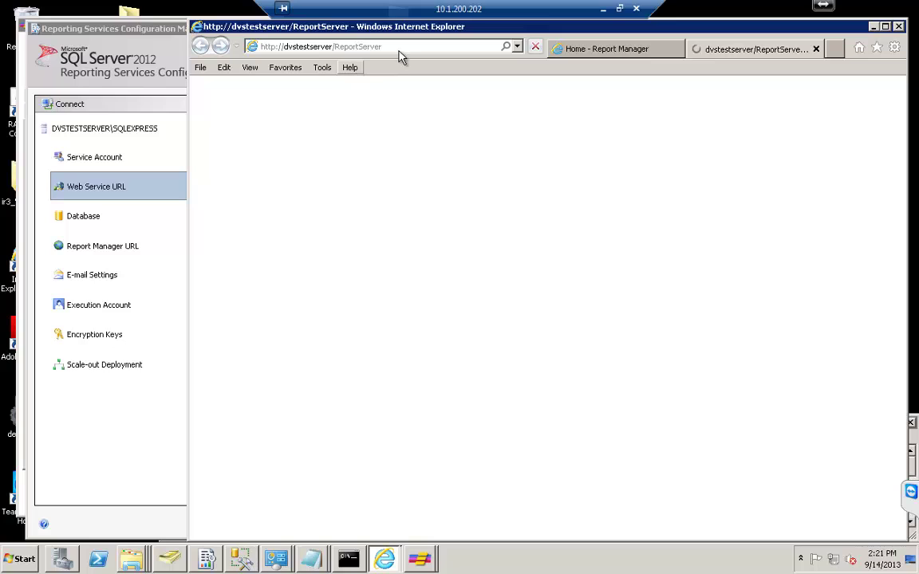
pyautogui.click(405, 48)
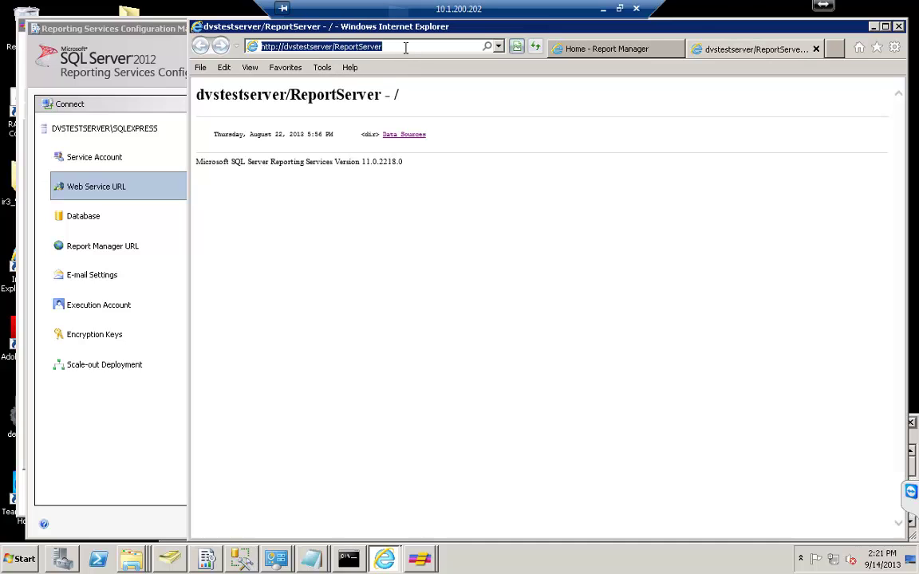
pyautogui.click(875, 27)
pyautogui.click(681, 29)
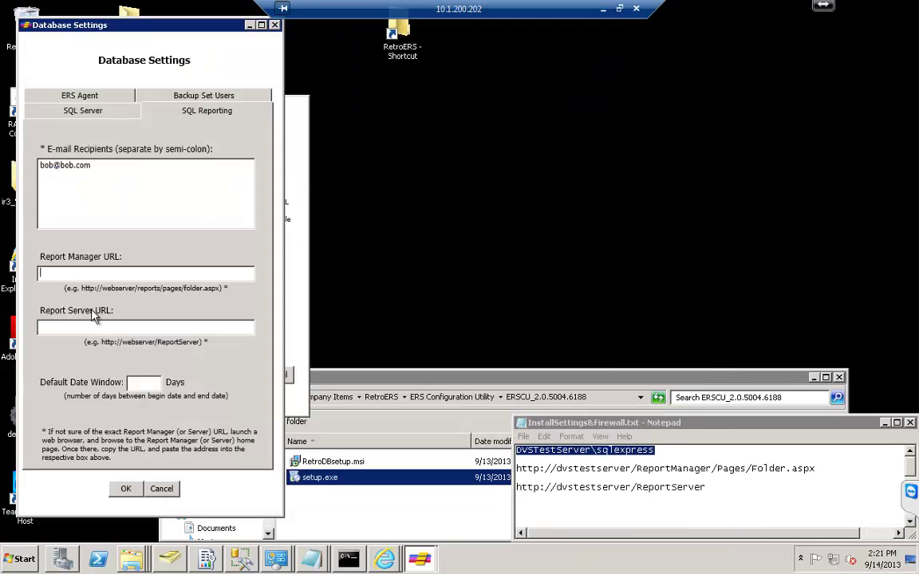
# Paste the Report Manager and Report Server URLs from the Notepad notes into their settings fields.
pyautogui.click(591, 469)
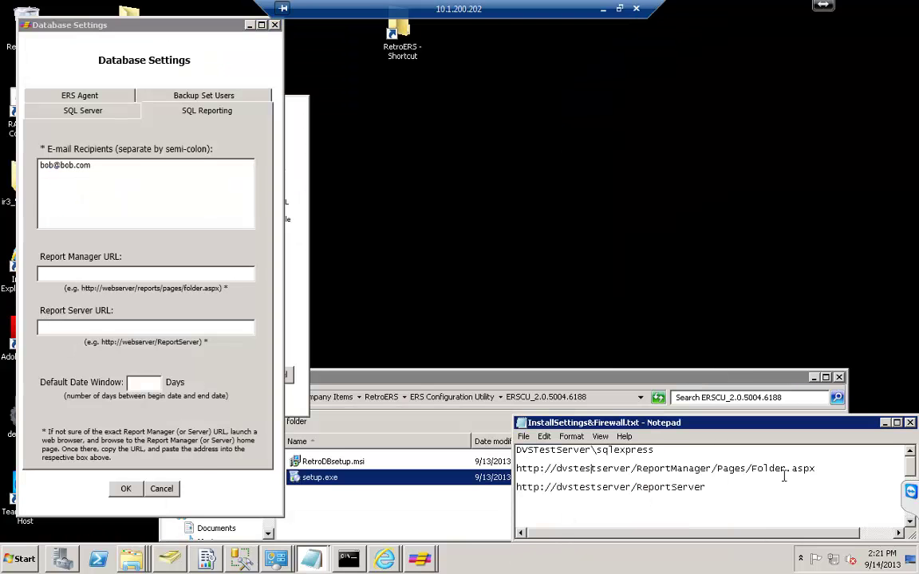
pyautogui.moveTo(819, 471); pyautogui.dragTo(517, 465)
pyautogui.hotkey('ctrl', 'c')
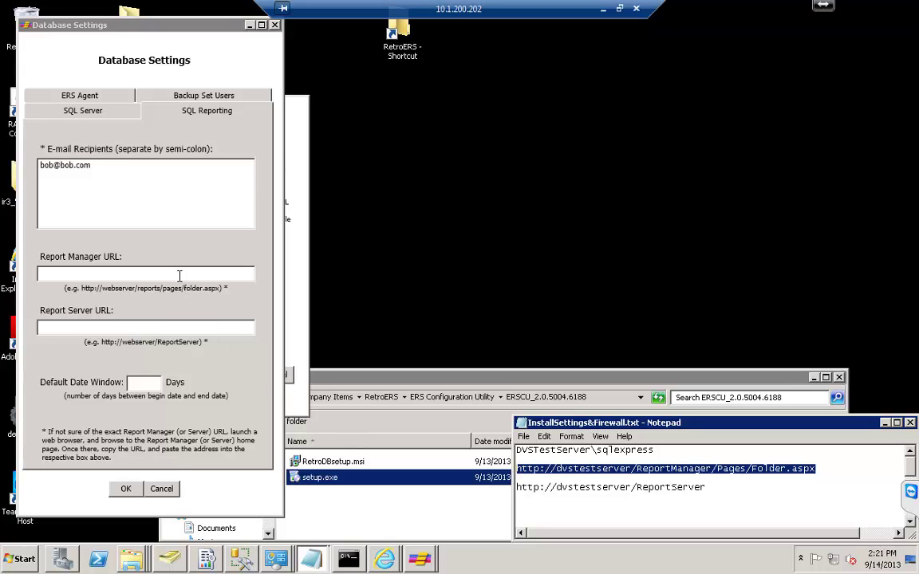
pyautogui.click(181, 271)
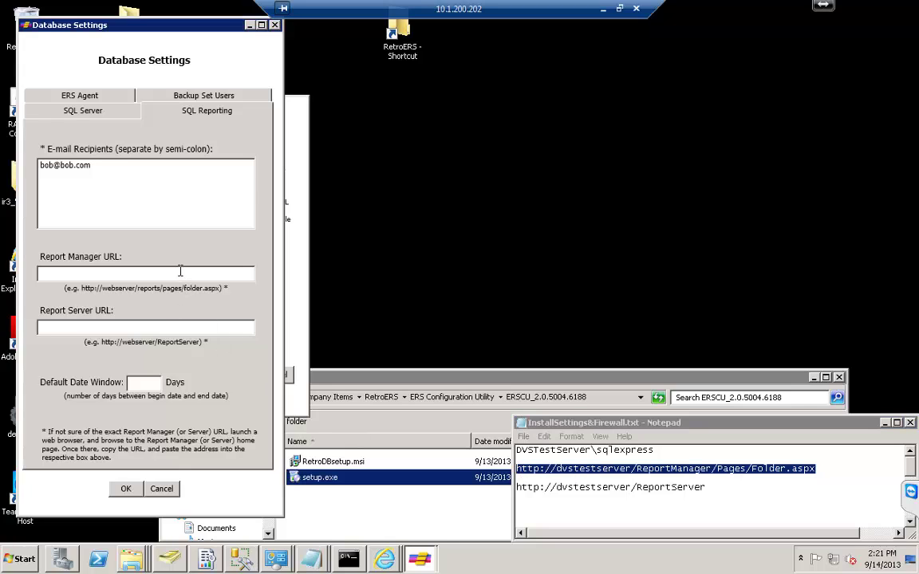
pyautogui.hotkey('ctrl', 'v')
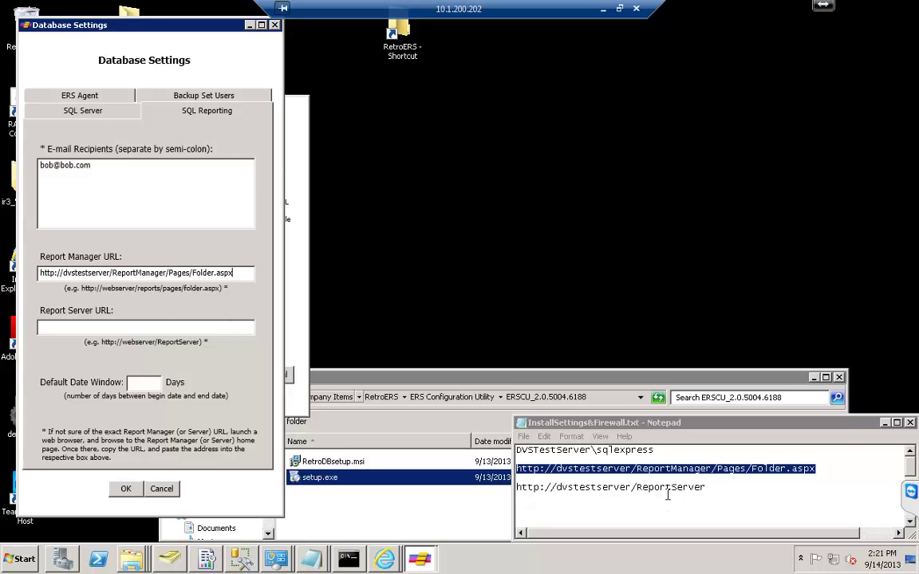
pyautogui.moveTo(706, 487); pyautogui.dragTo(516, 487)
pyautogui.hotkey('ctrl', 'c')
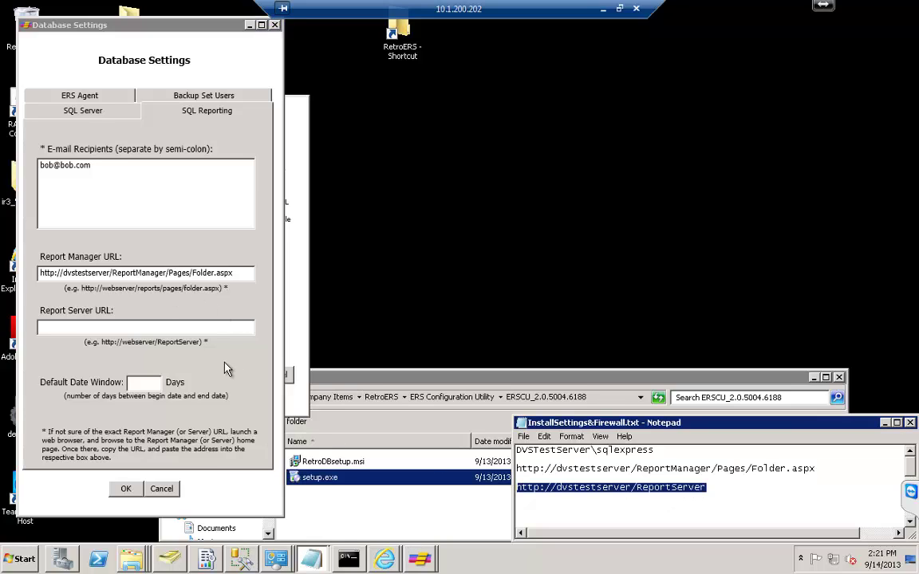
pyautogui.click(206, 331)
pyautogui.hotkey('ctrl', 'v')
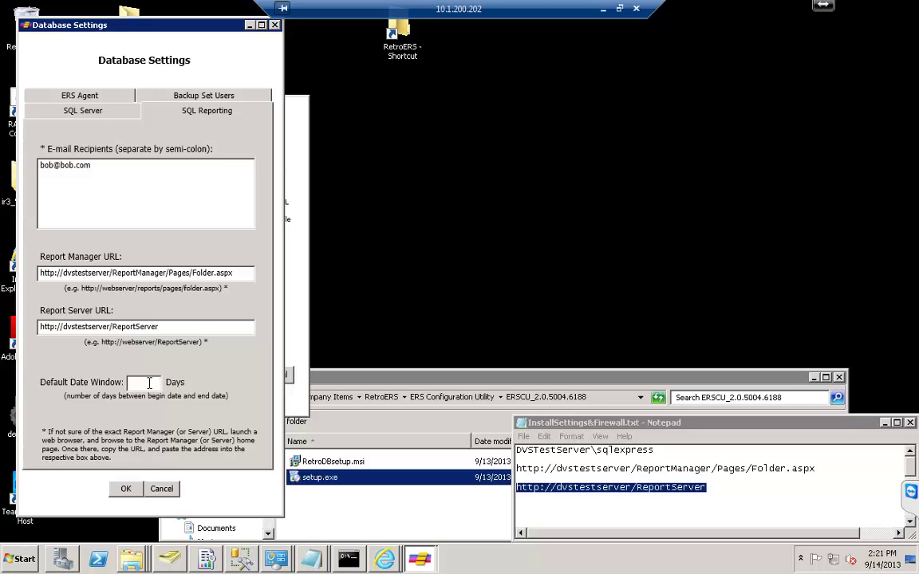
# Set the Default Date Window to 5 days and show the Backup Set Users page.
pyautogui.click(149, 383)
pyautogui.write('5')
pyautogui.click(160, 94)
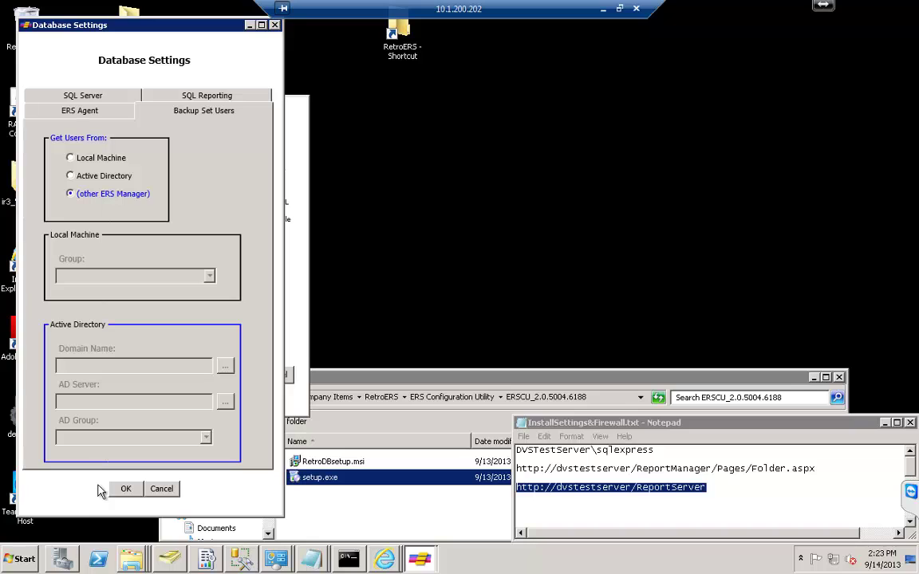
# Save the Database Settings with OK and acknowledge the Completed Database Install message.
pyautogui.click(126, 490)
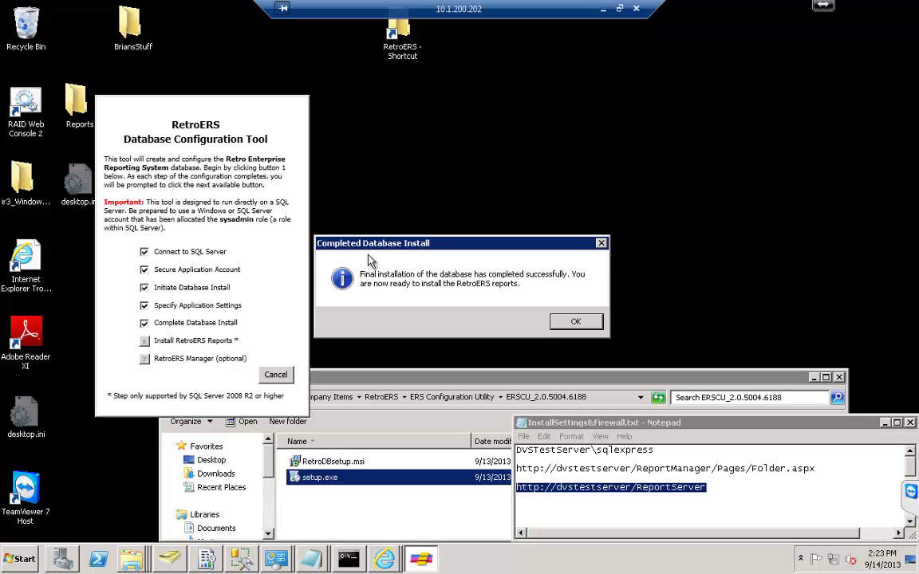
pyautogui.click(576, 321)
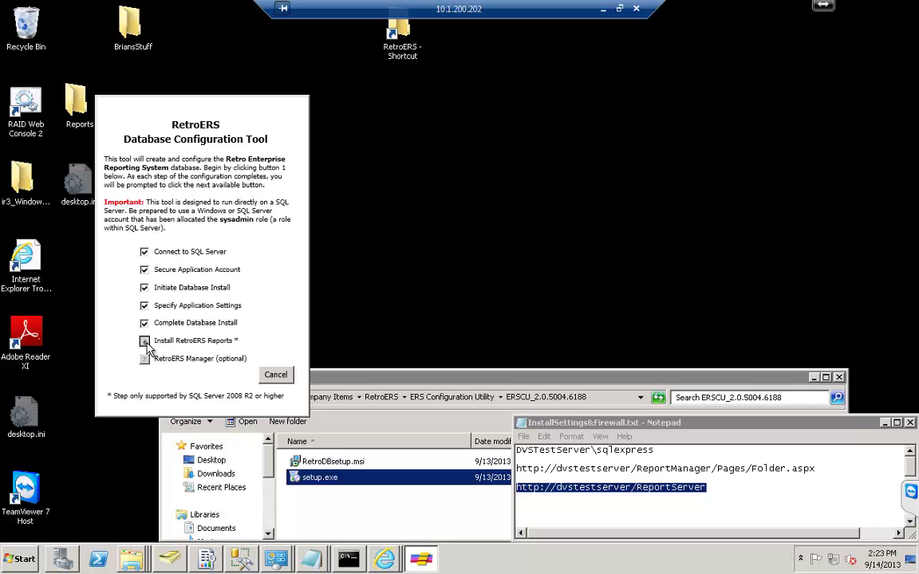
# Start step 6 Install RetroERS Reports, enter the SQL account password, and continue.
pyautogui.click(145, 343)
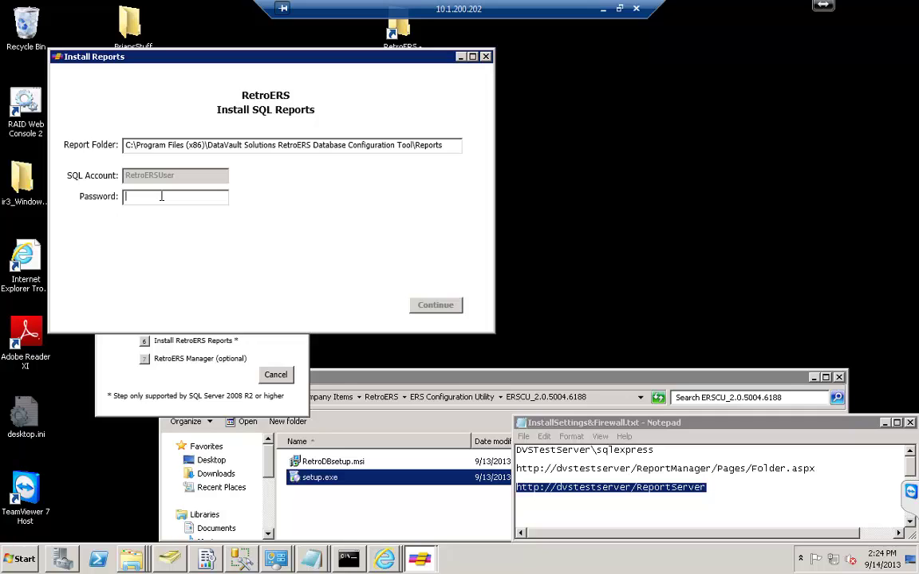
pyautogui.write('********')
pyautogui.click(449, 310)
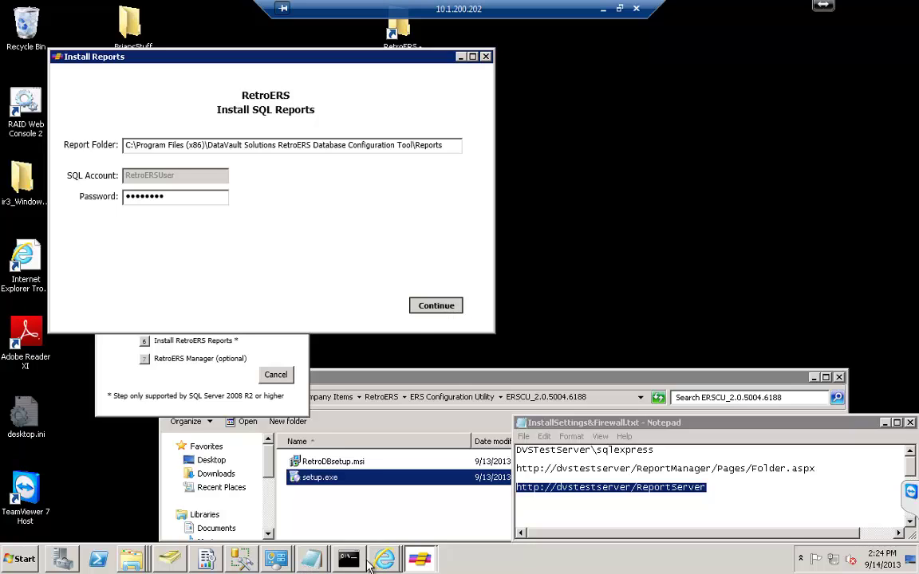
# Bring up Report Manager, move the browser aside, and acknowledge the reports-installed completion message.
pyautogui.moveTo(383, 560)
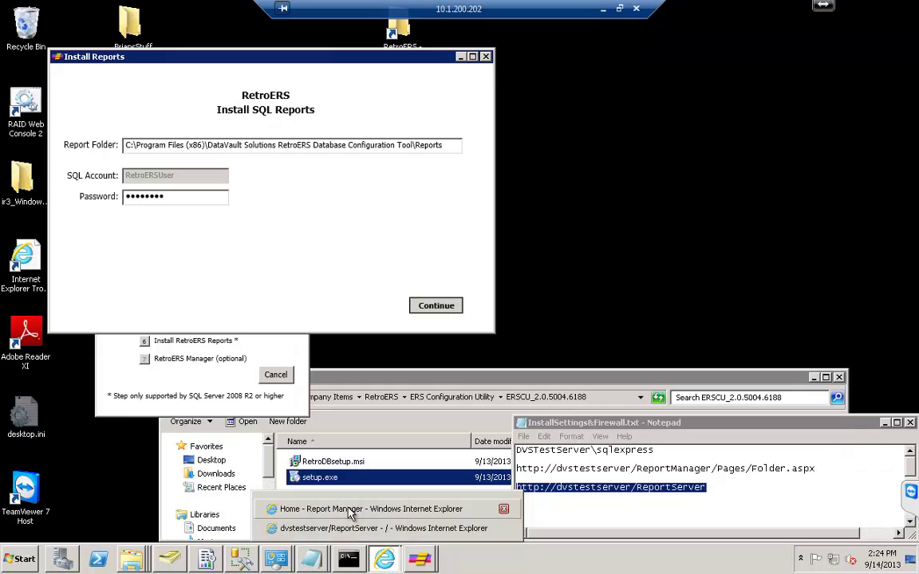
pyautogui.click(352, 508)
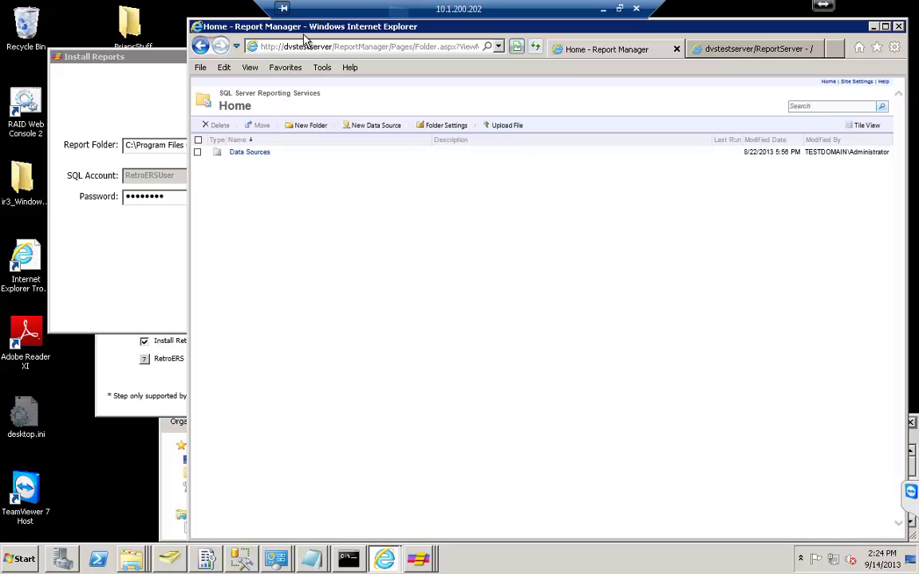
pyautogui.moveTo(317, 21); pyautogui.dragTo(624, 79)
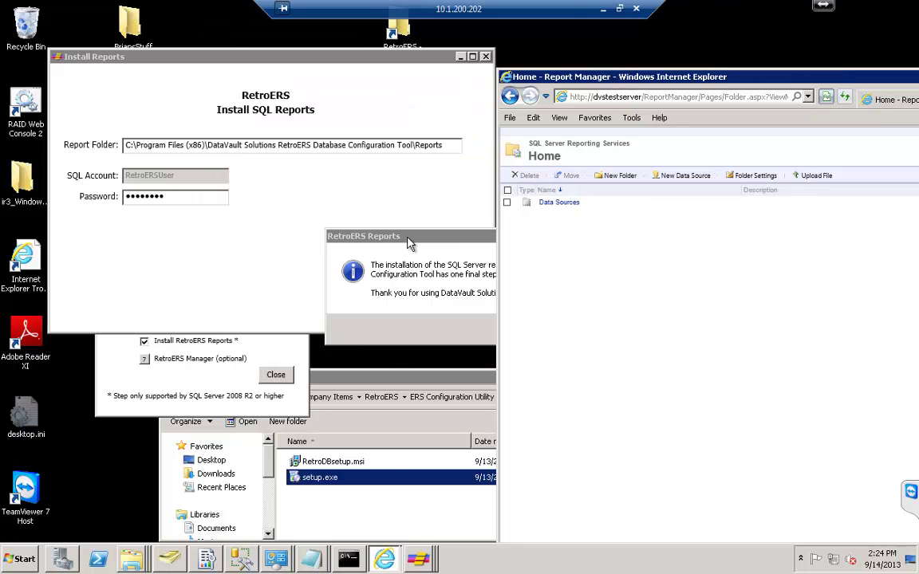
pyautogui.moveTo(413, 239); pyautogui.dragTo(228, 264)
pyautogui.click(356, 341)
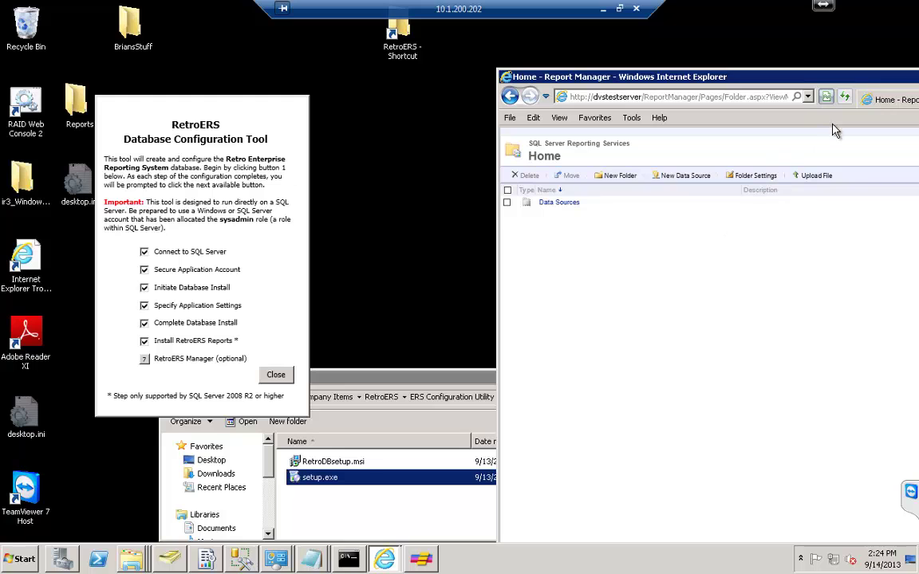
# Reload Report Manager, open the RetroERS Reports folder to confirm four reports, then minimize Internet Explorer.
pyautogui.click(847, 95)
pyautogui.moveTo(772, 74); pyautogui.dragTo(431, 41)
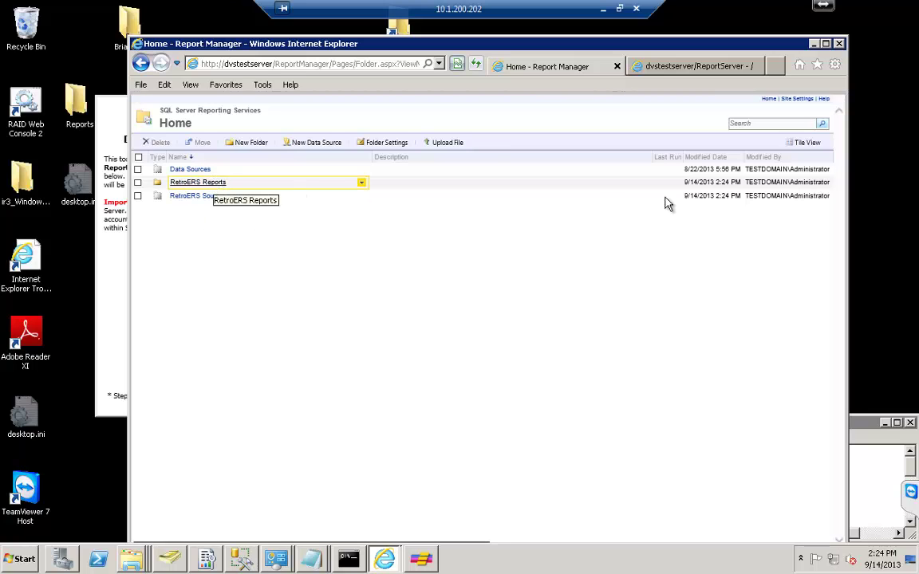
pyautogui.click(802, 146)
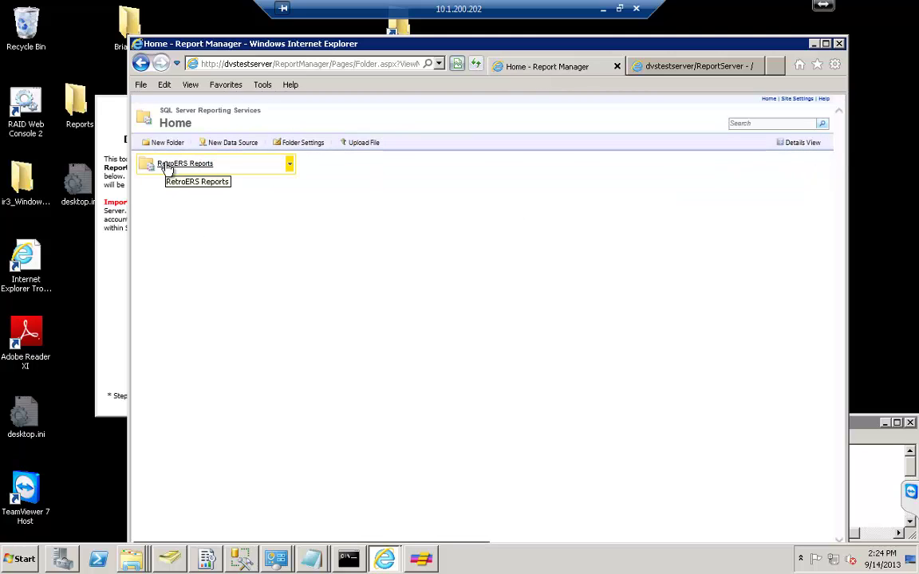
pyautogui.click(167, 165)
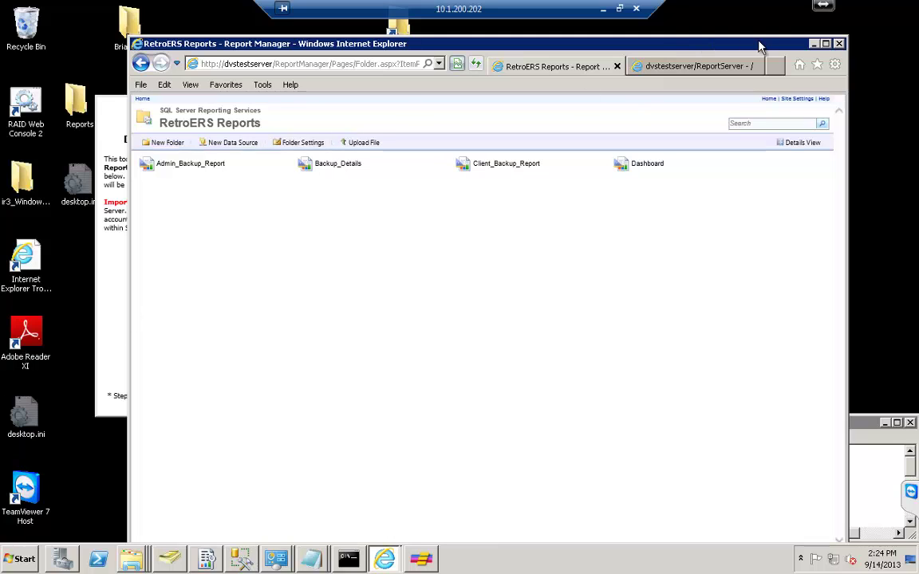
pyautogui.click(814, 44)
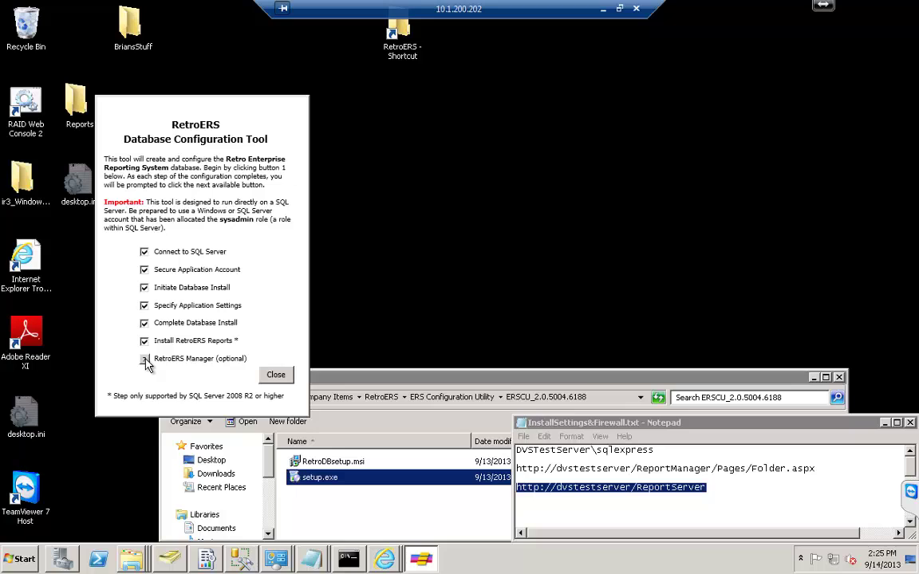
# Launch RetroERS Manager, find its user account and backup set lists empty, exit, and close the configuration tool.
pyautogui.click(144, 360)
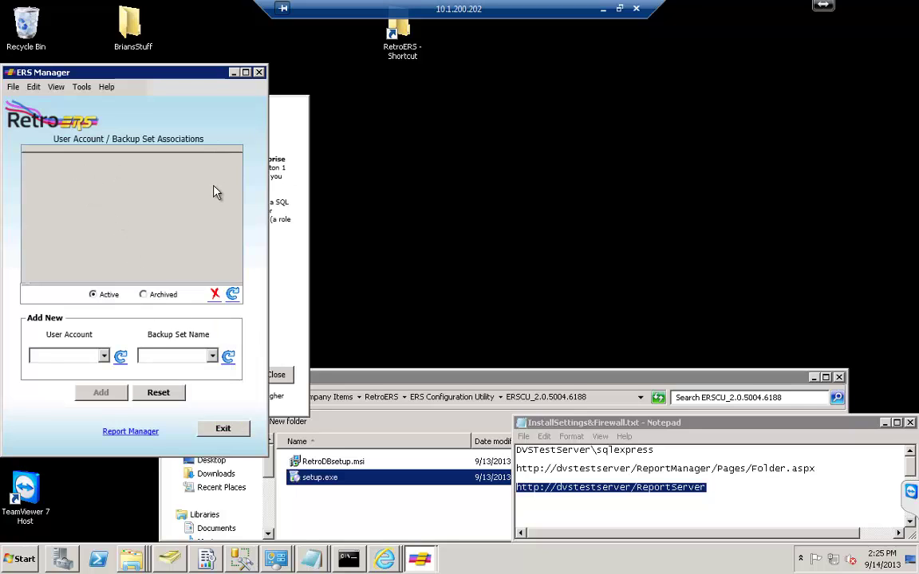
pyautogui.click(72, 357)
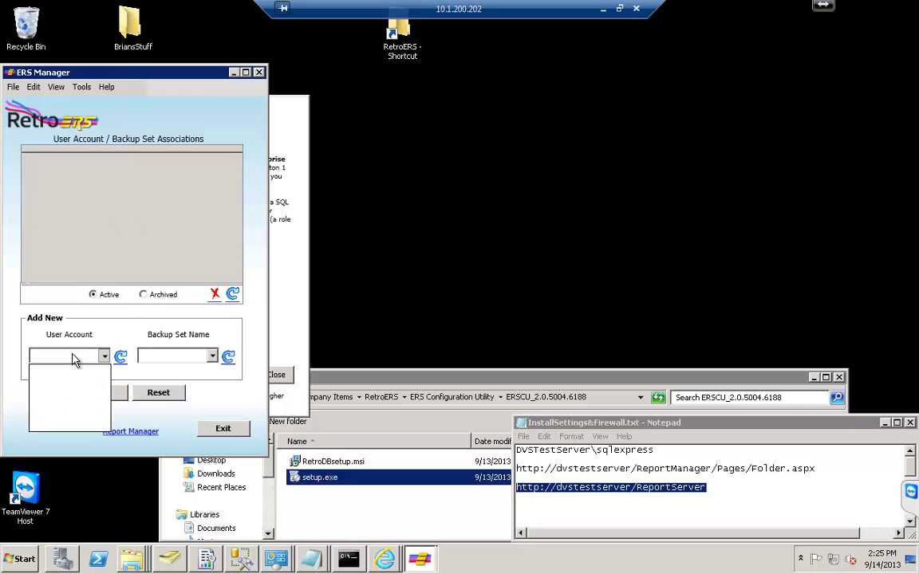
pyautogui.click(172, 356)
pyautogui.click(172, 357)
pyautogui.click(175, 359)
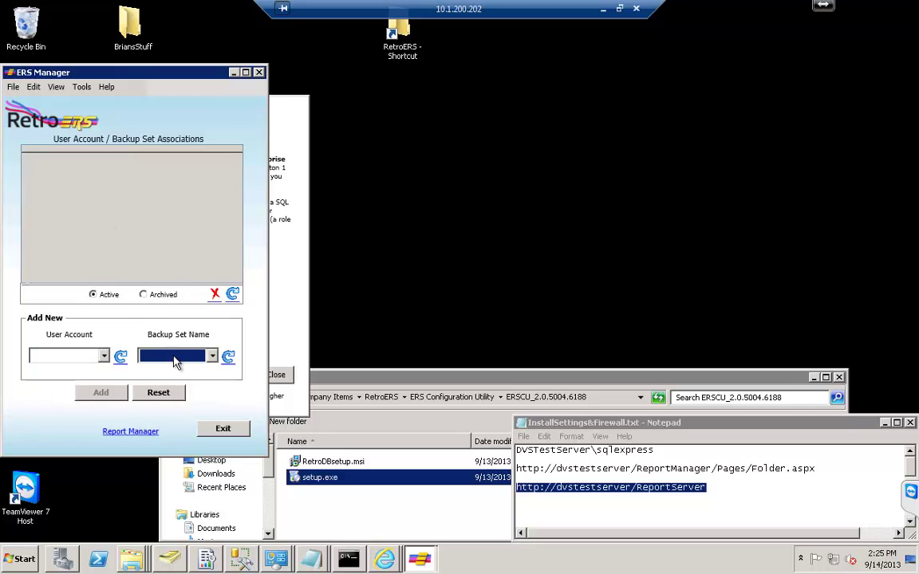
pyautogui.click(221, 431)
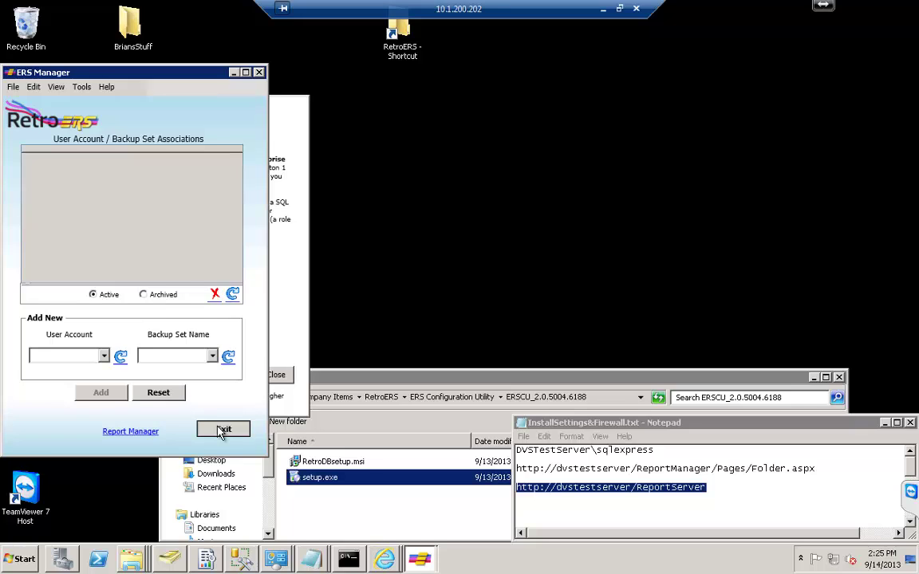
pyautogui.click(276, 375)
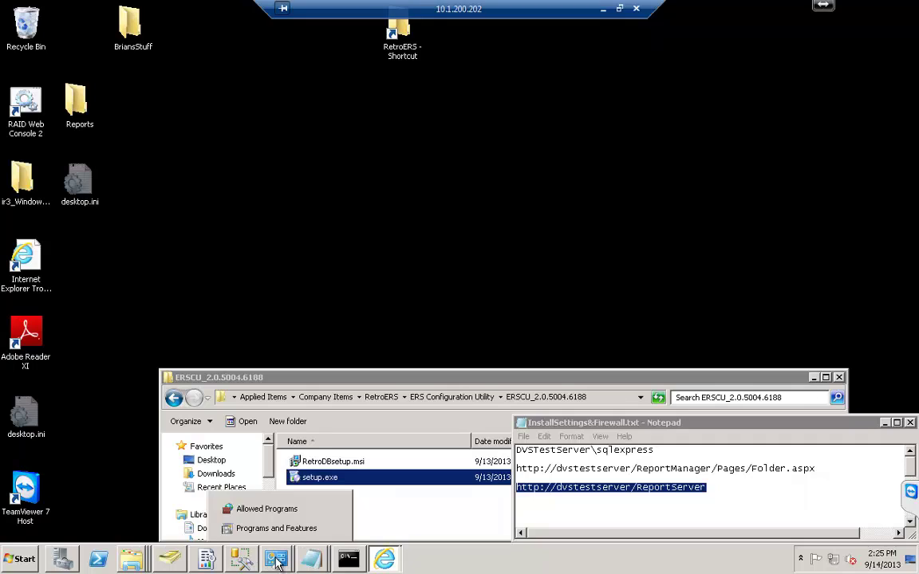
# Relaunch RetroERS Configuration Tool from All Programs and confirm no user accounts are listed.
pyautogui.click(22, 558)
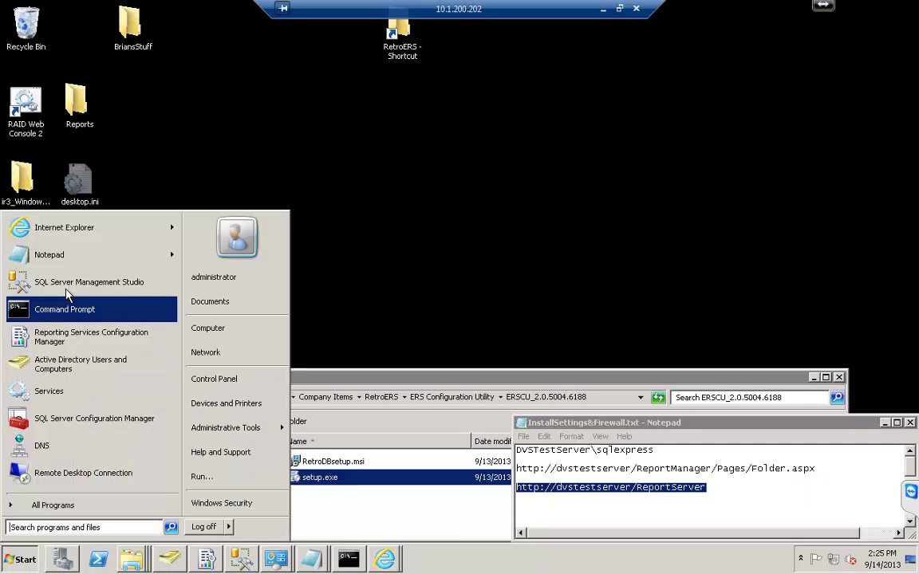
pyautogui.click(38, 503)
pyautogui.click(64, 244)
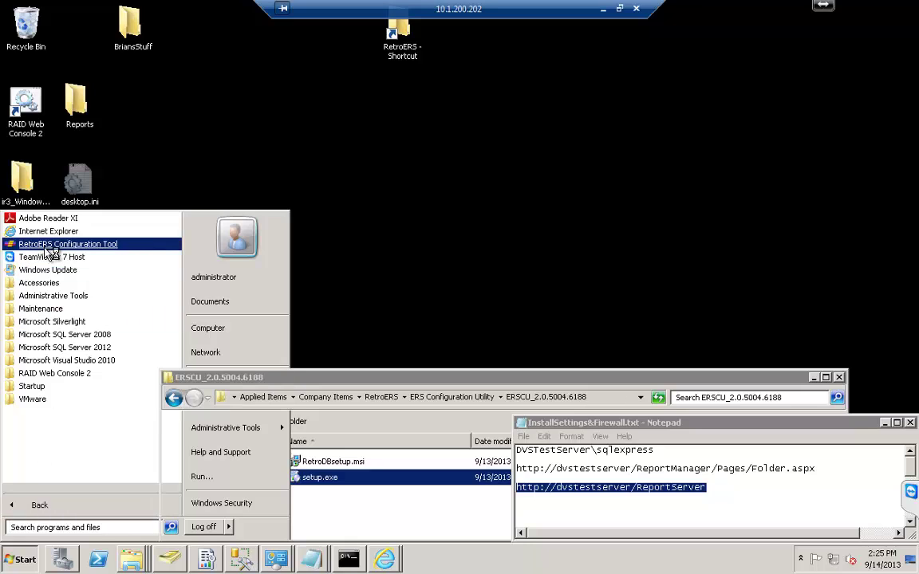
pyautogui.moveTo(133, 89); pyautogui.dragTo(253, 92)
pyautogui.click(224, 375)
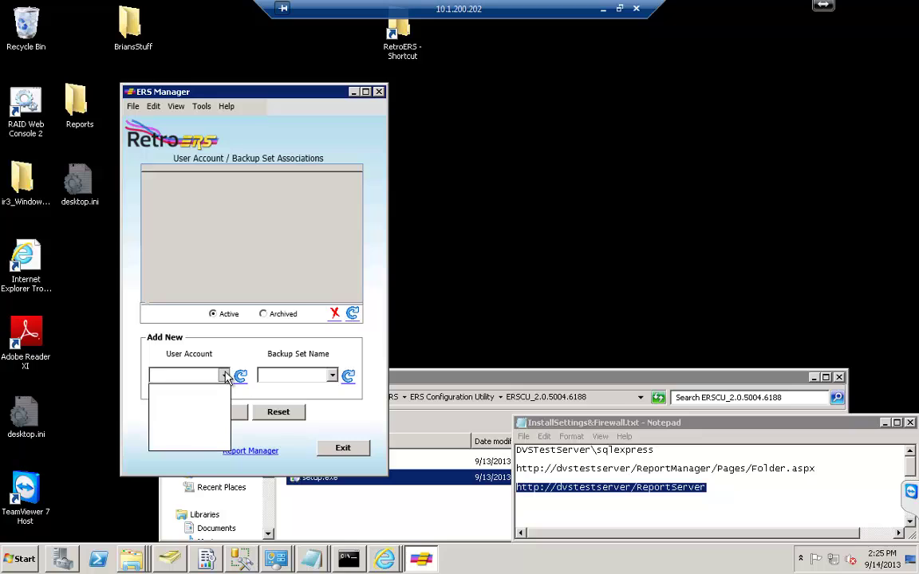
pyautogui.click(224, 375)
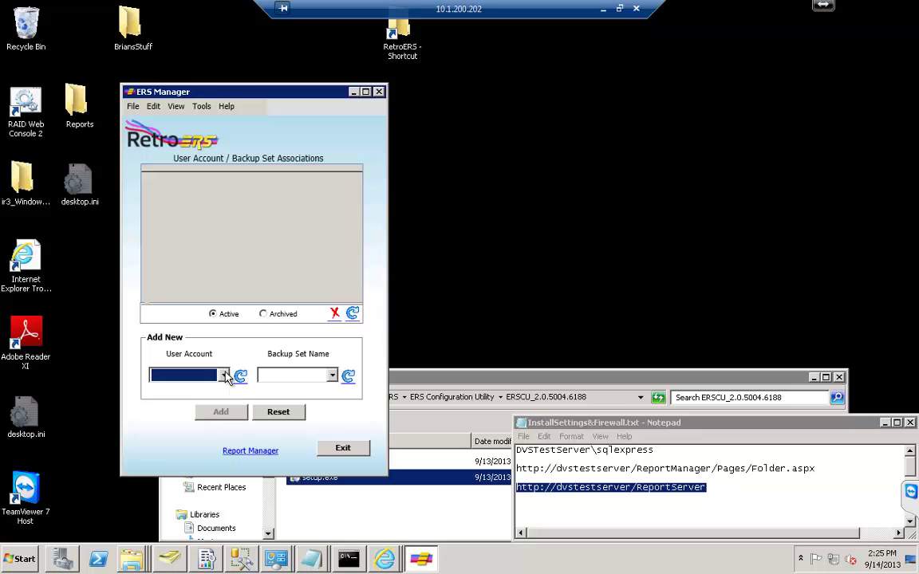
# Open Tools > Application Settings on Backup Set Users, then bring up Active Directory Users and Computers.
pyautogui.click(203, 107)
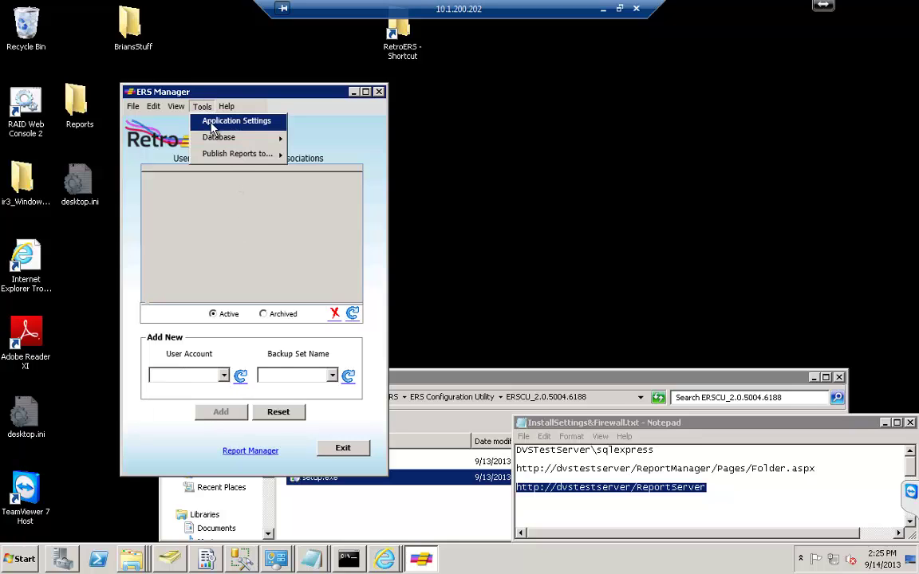
pyautogui.click(212, 123)
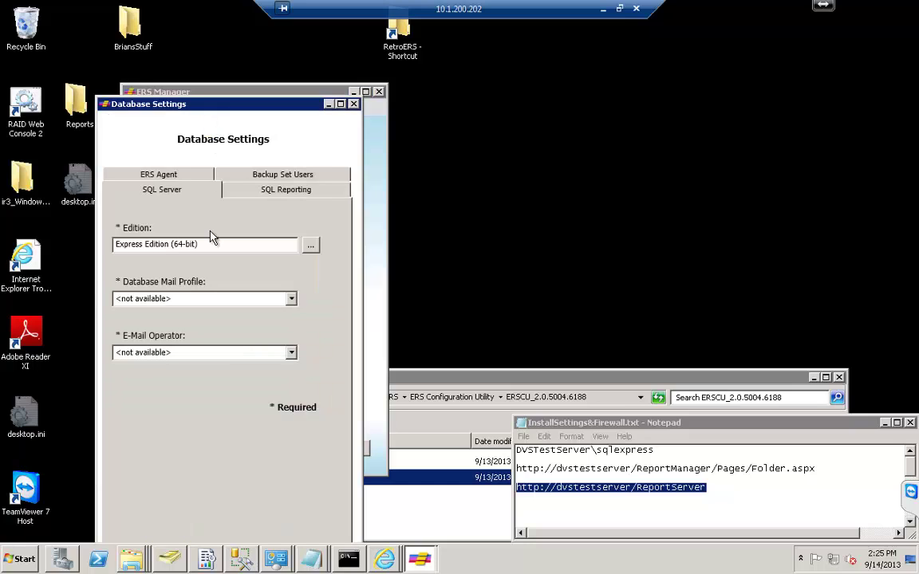
pyautogui.click(264, 177)
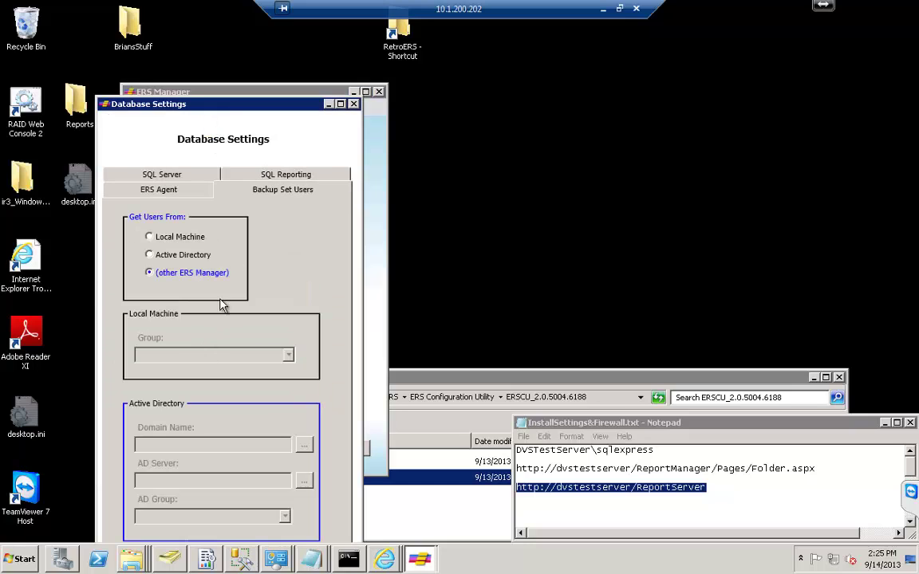
pyautogui.moveTo(227, 114); pyautogui.dragTo(232, 54)
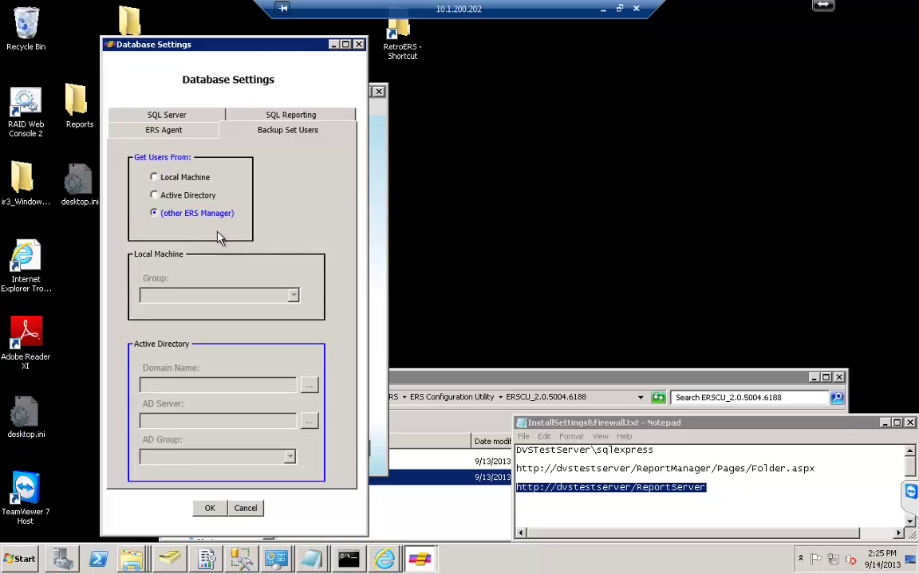
pyautogui.click(207, 558)
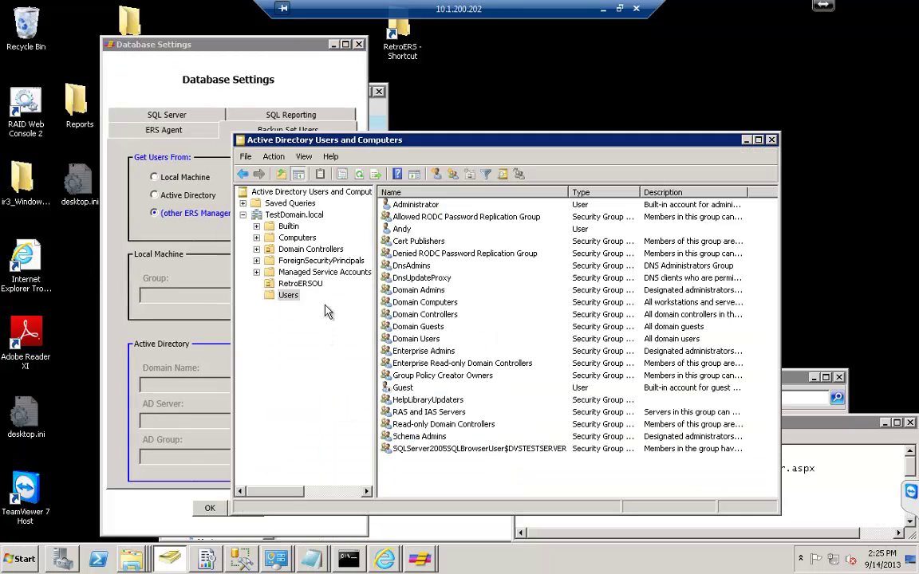
# Check RetroERSGroup's four members in RetroERSOU, then return to the Database Settings window.
pyautogui.click(300, 284)
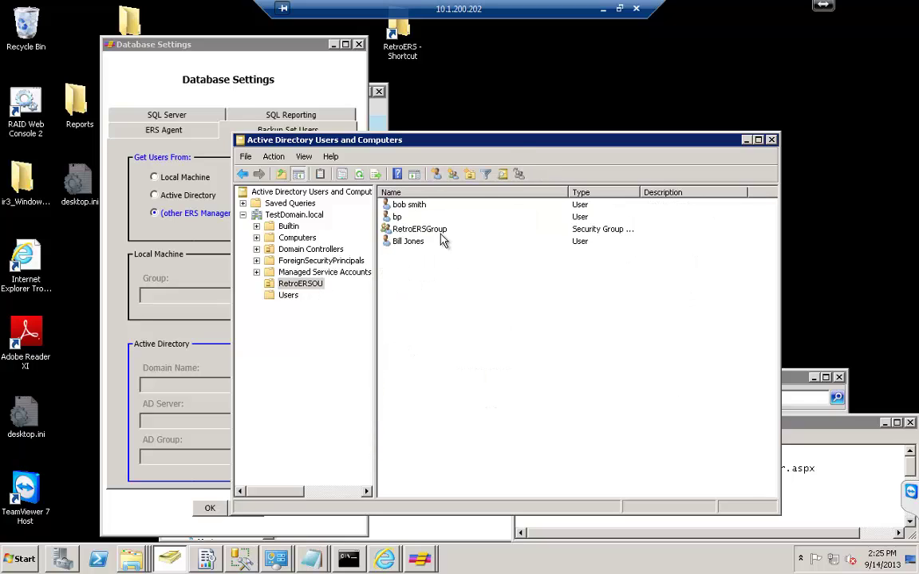
pyautogui.click(416, 232)
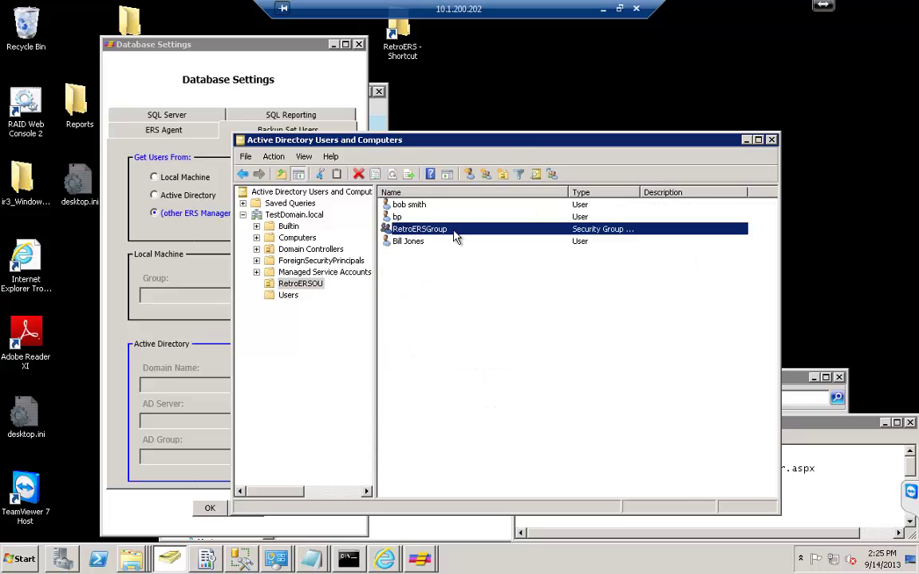
pyautogui.doubleClick(455, 237)
pyautogui.click(459, 198)
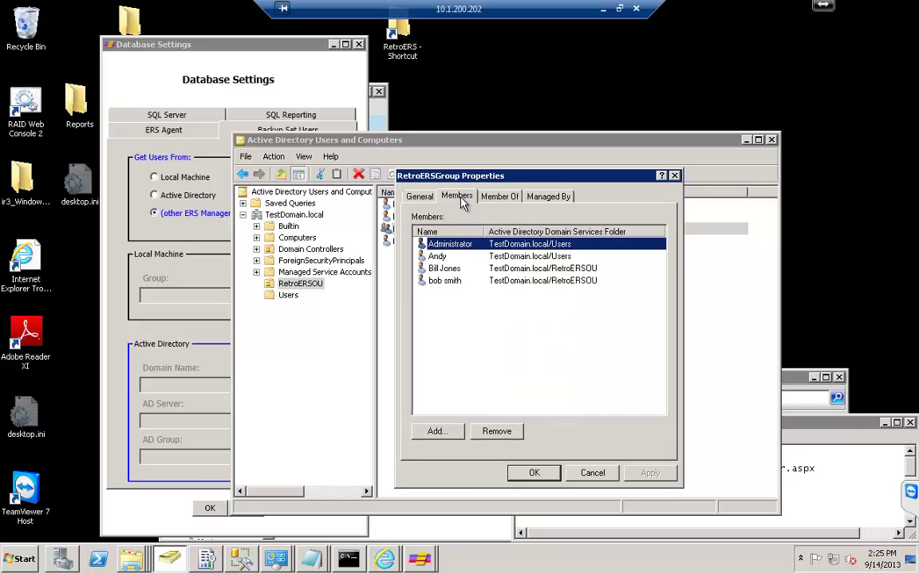
pyautogui.click(533, 473)
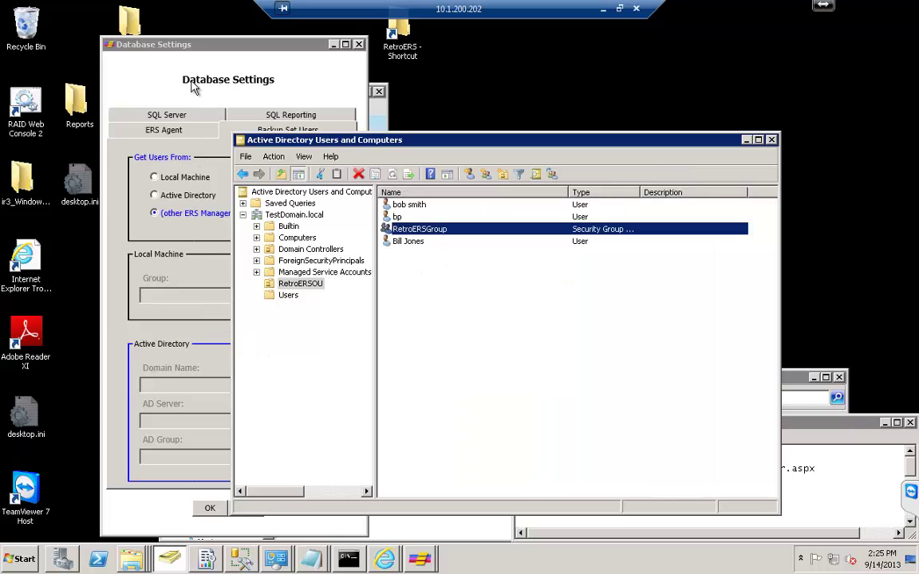
pyautogui.click(173, 55)
# Use Active Directory group RetroERSGroup on TESTDOMAIN via DVSTestServer.TestDomain.local, save, and restart ERS Manager.
pyautogui.click(170, 195)
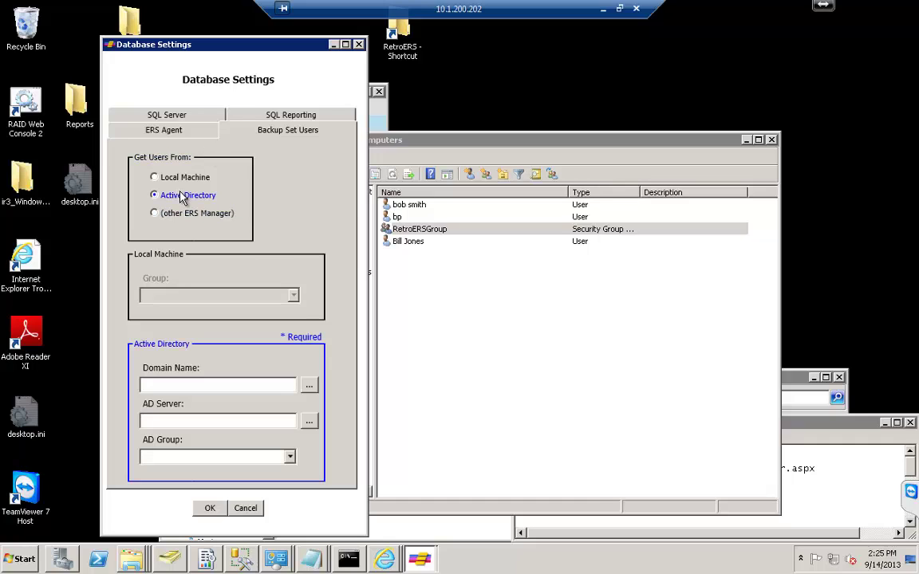
pyautogui.click(308, 387)
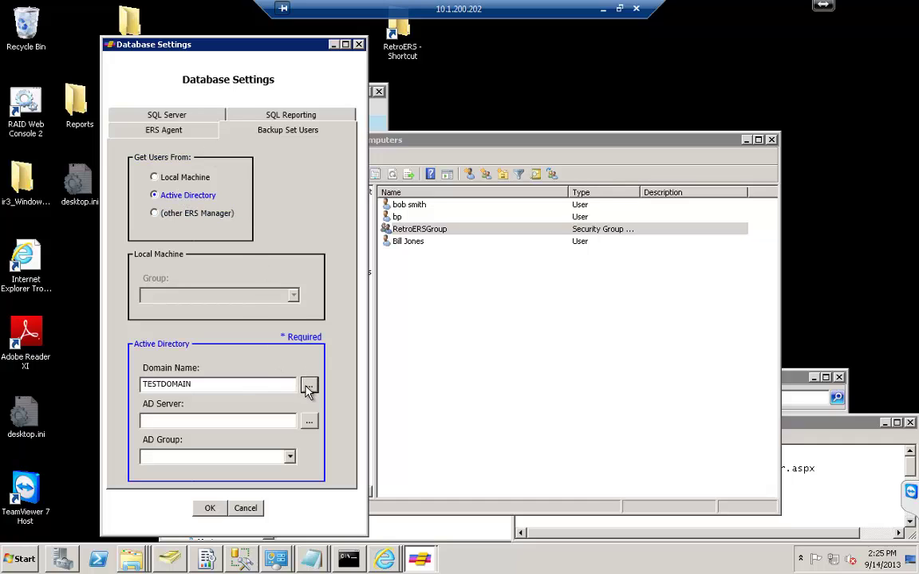
pyautogui.click(308, 421)
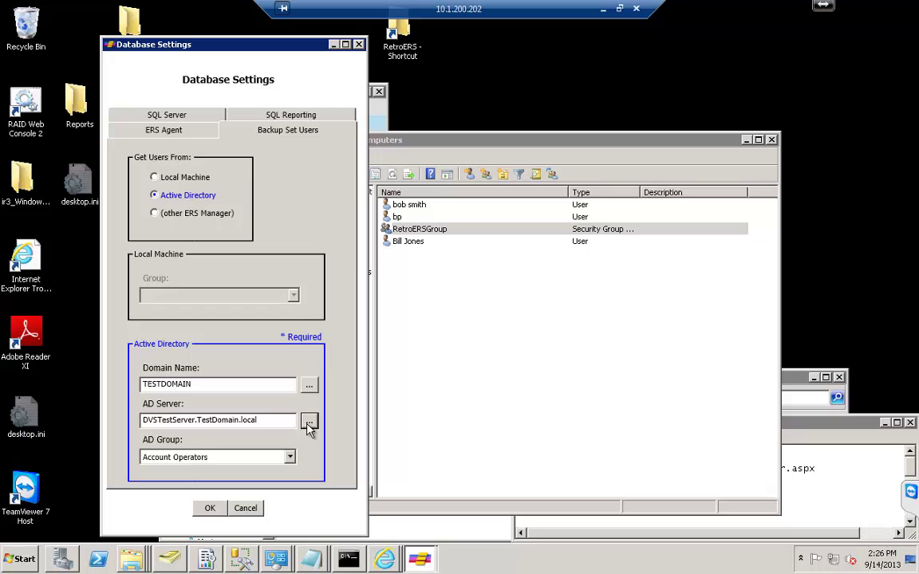
pyautogui.click(290, 457)
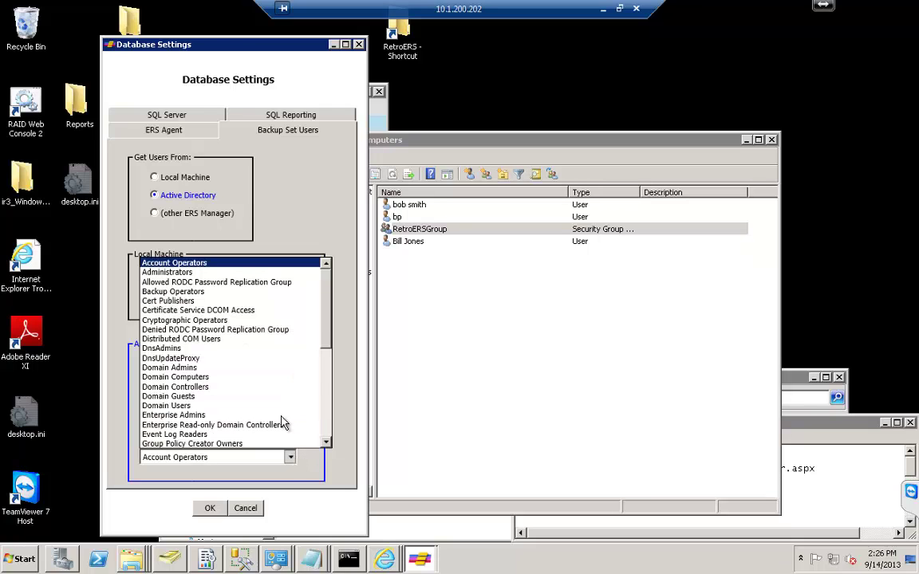
pyautogui.scroll(-6, 263, 381)
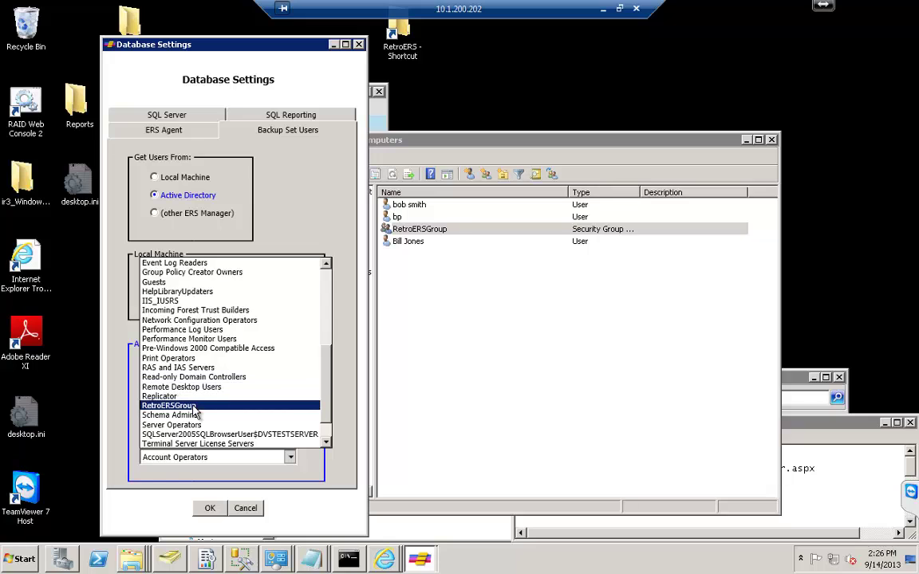
pyautogui.click(192, 406)
pyautogui.click(208, 509)
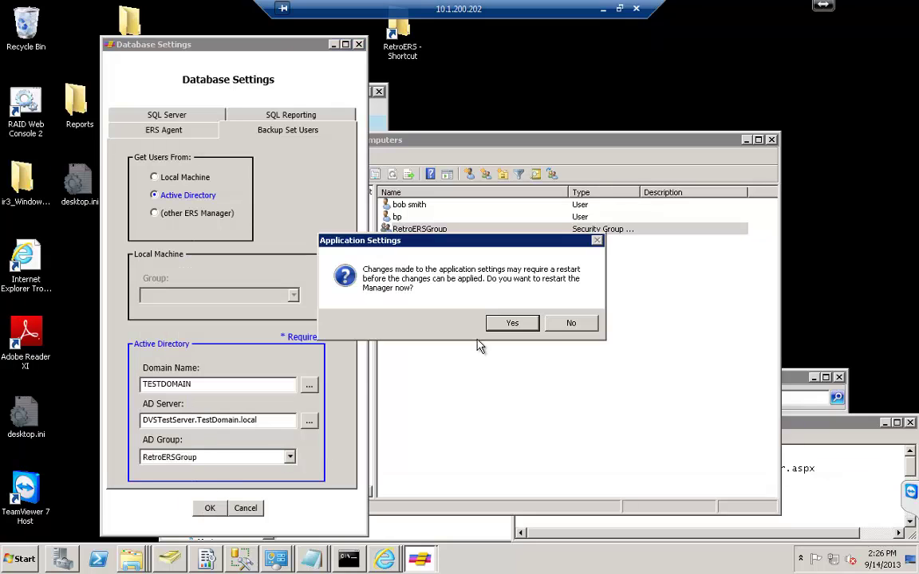
pyautogui.click(514, 324)
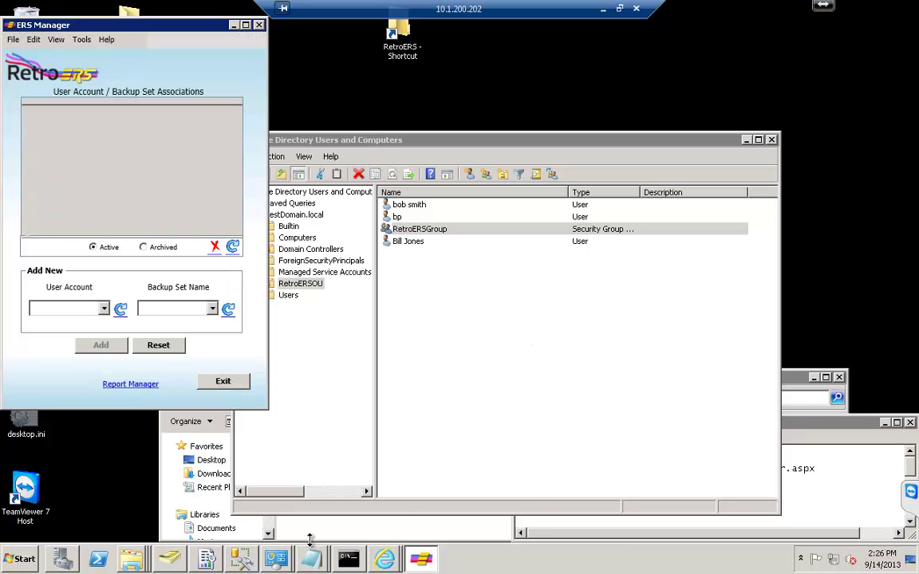
pyautogui.click(103, 309)
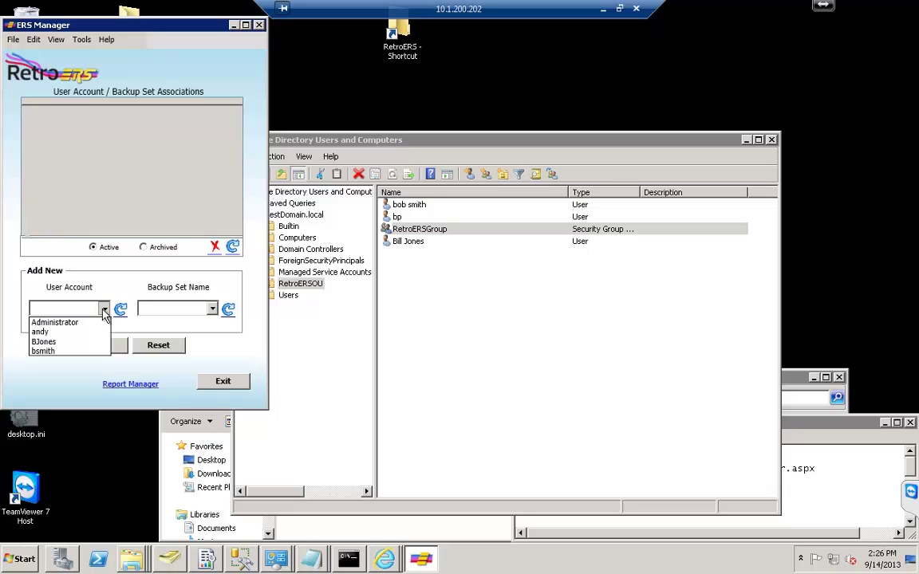
pyautogui.click(177, 309)
pyautogui.click(177, 309)
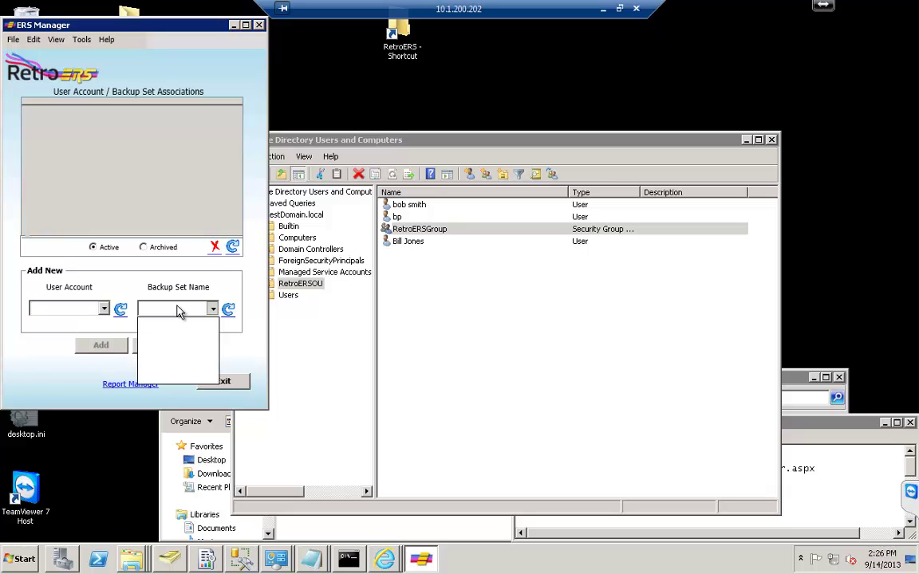
pyautogui.click(177, 310)
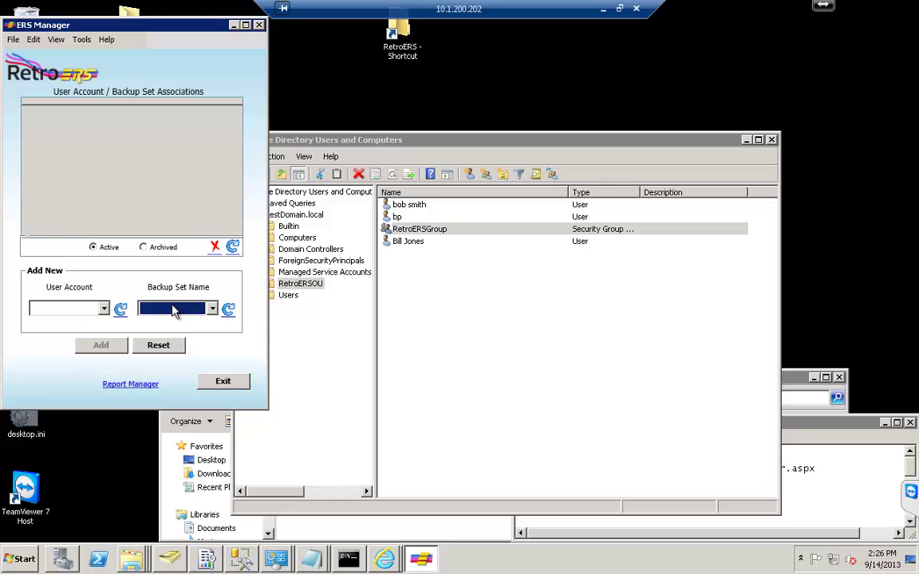